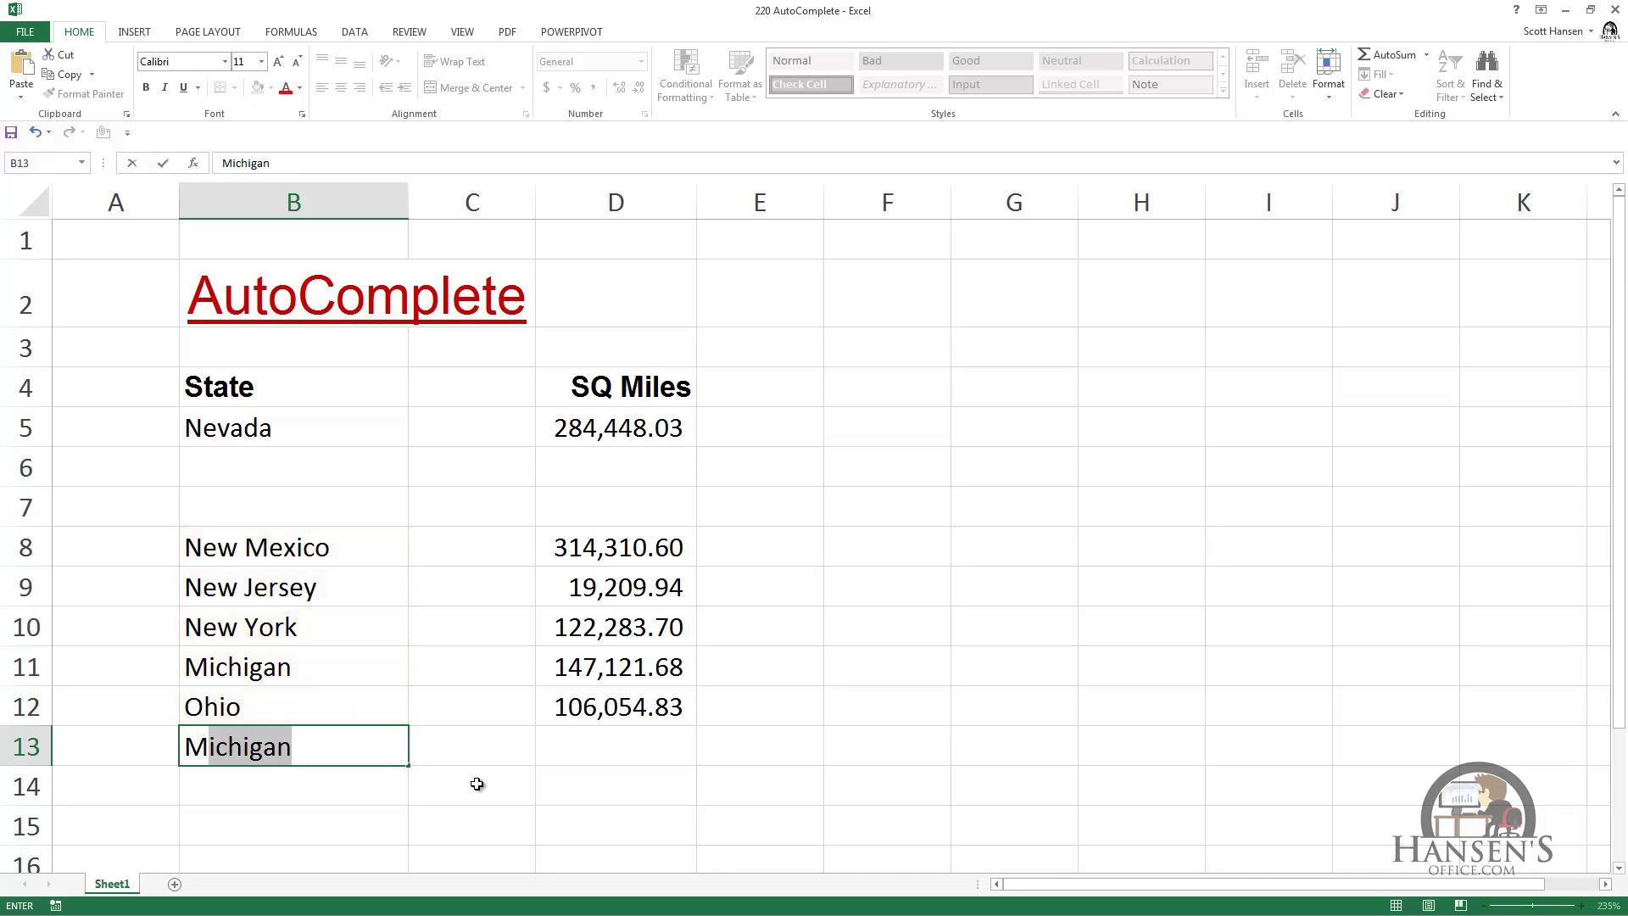
- Test AutoComplete in cell B13 with the partial entries "New Y" and "Nev", discarding each one
key("Escape")
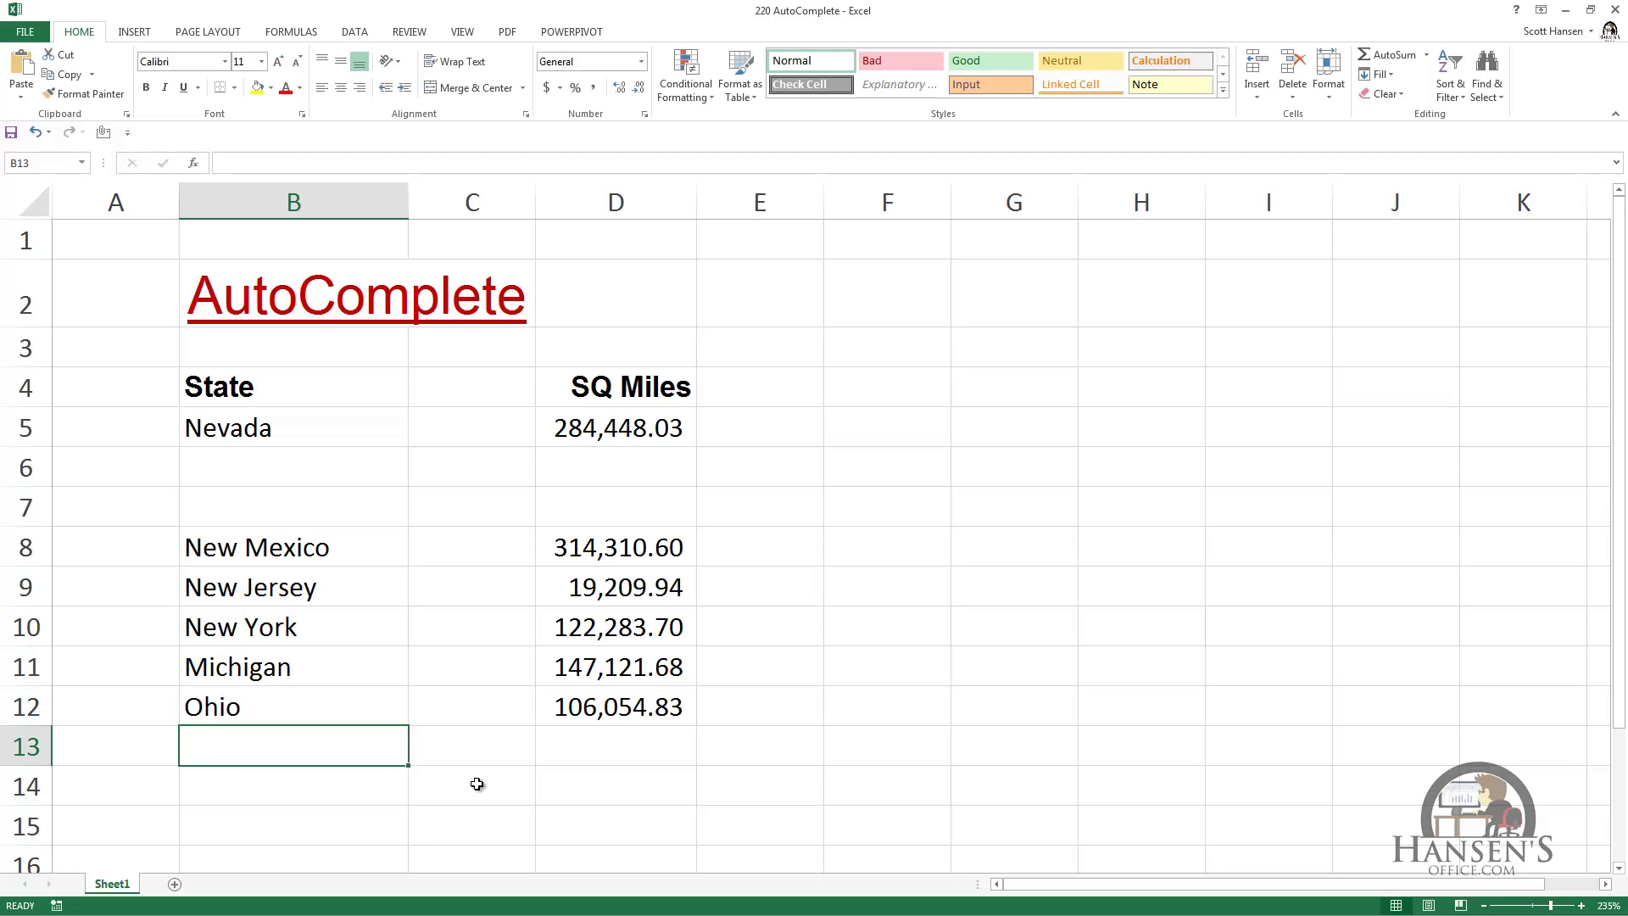
type("New")
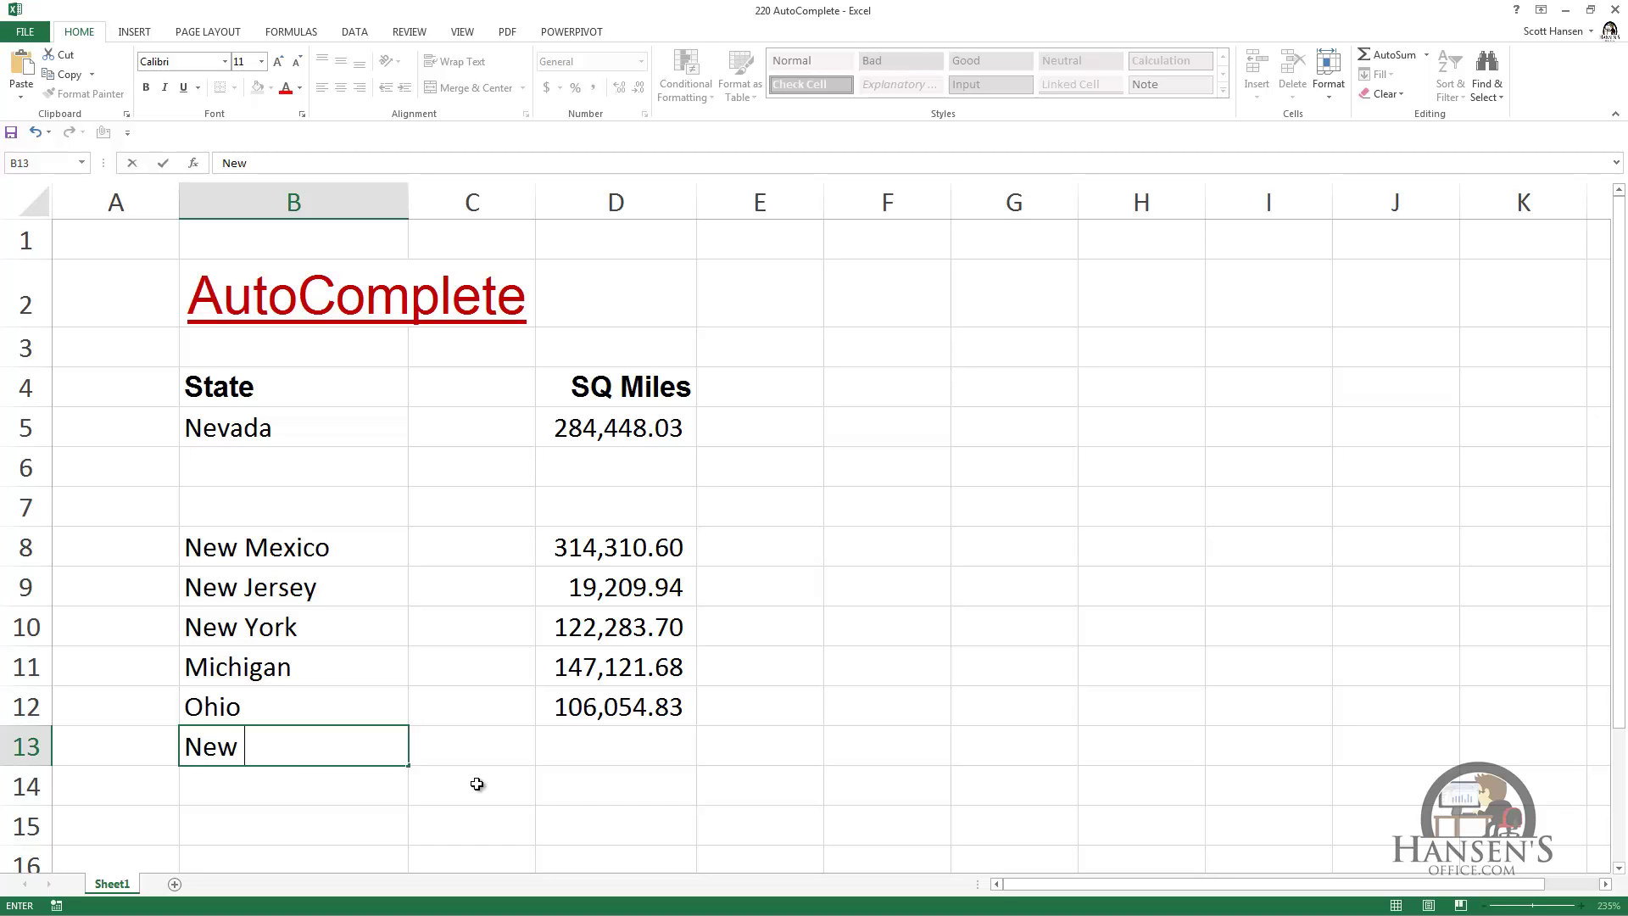
type("Y")
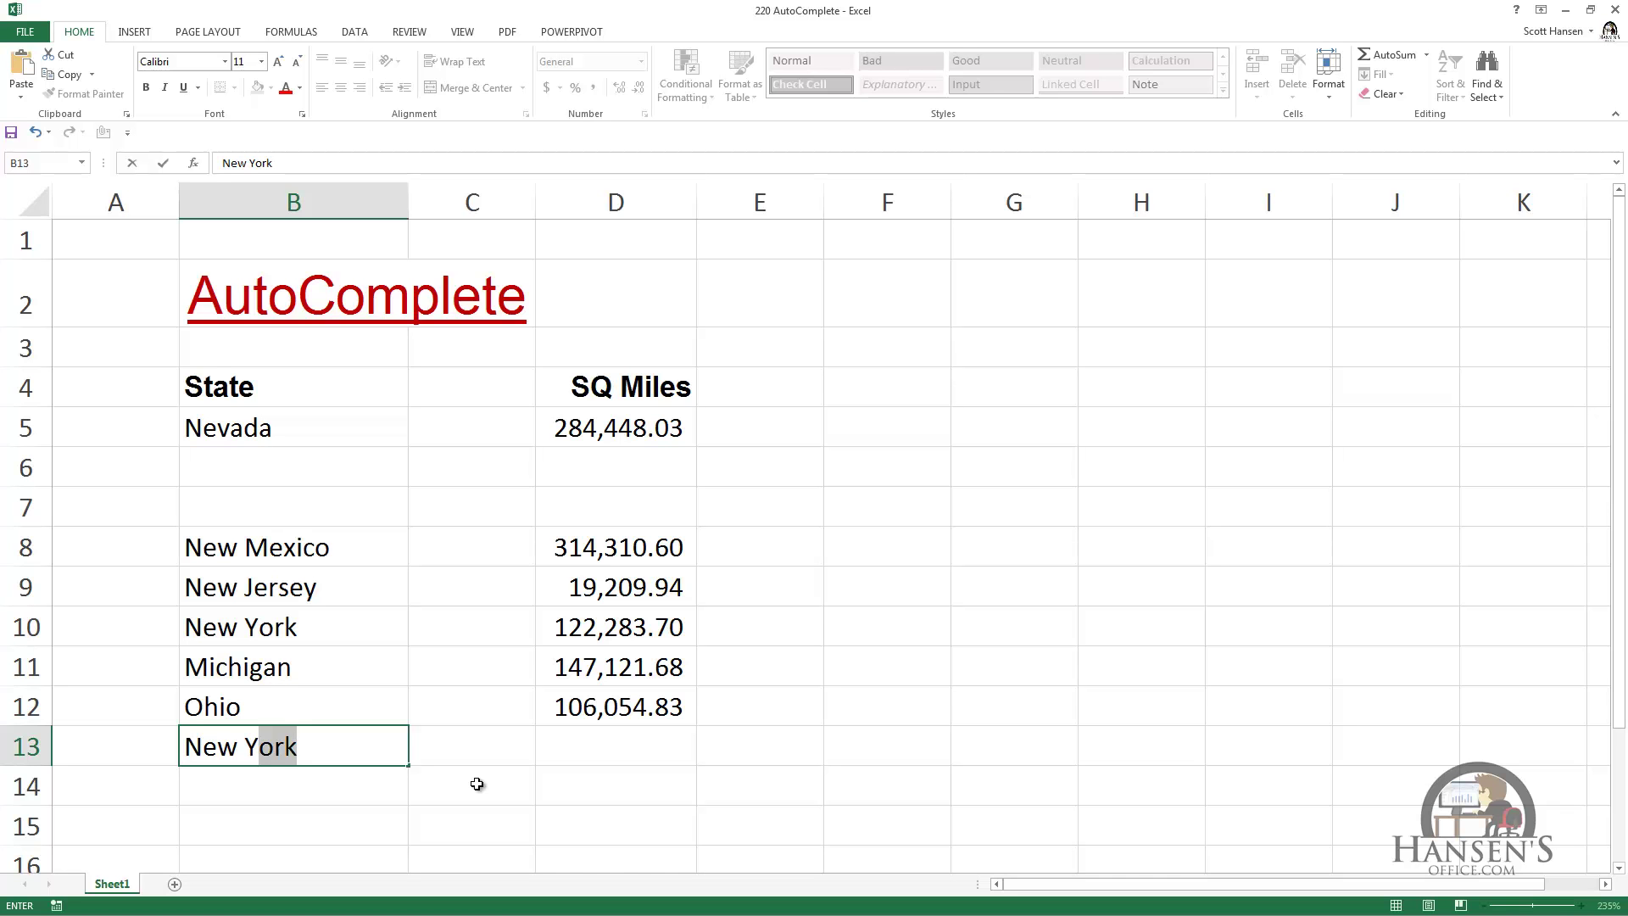
key("Escape")
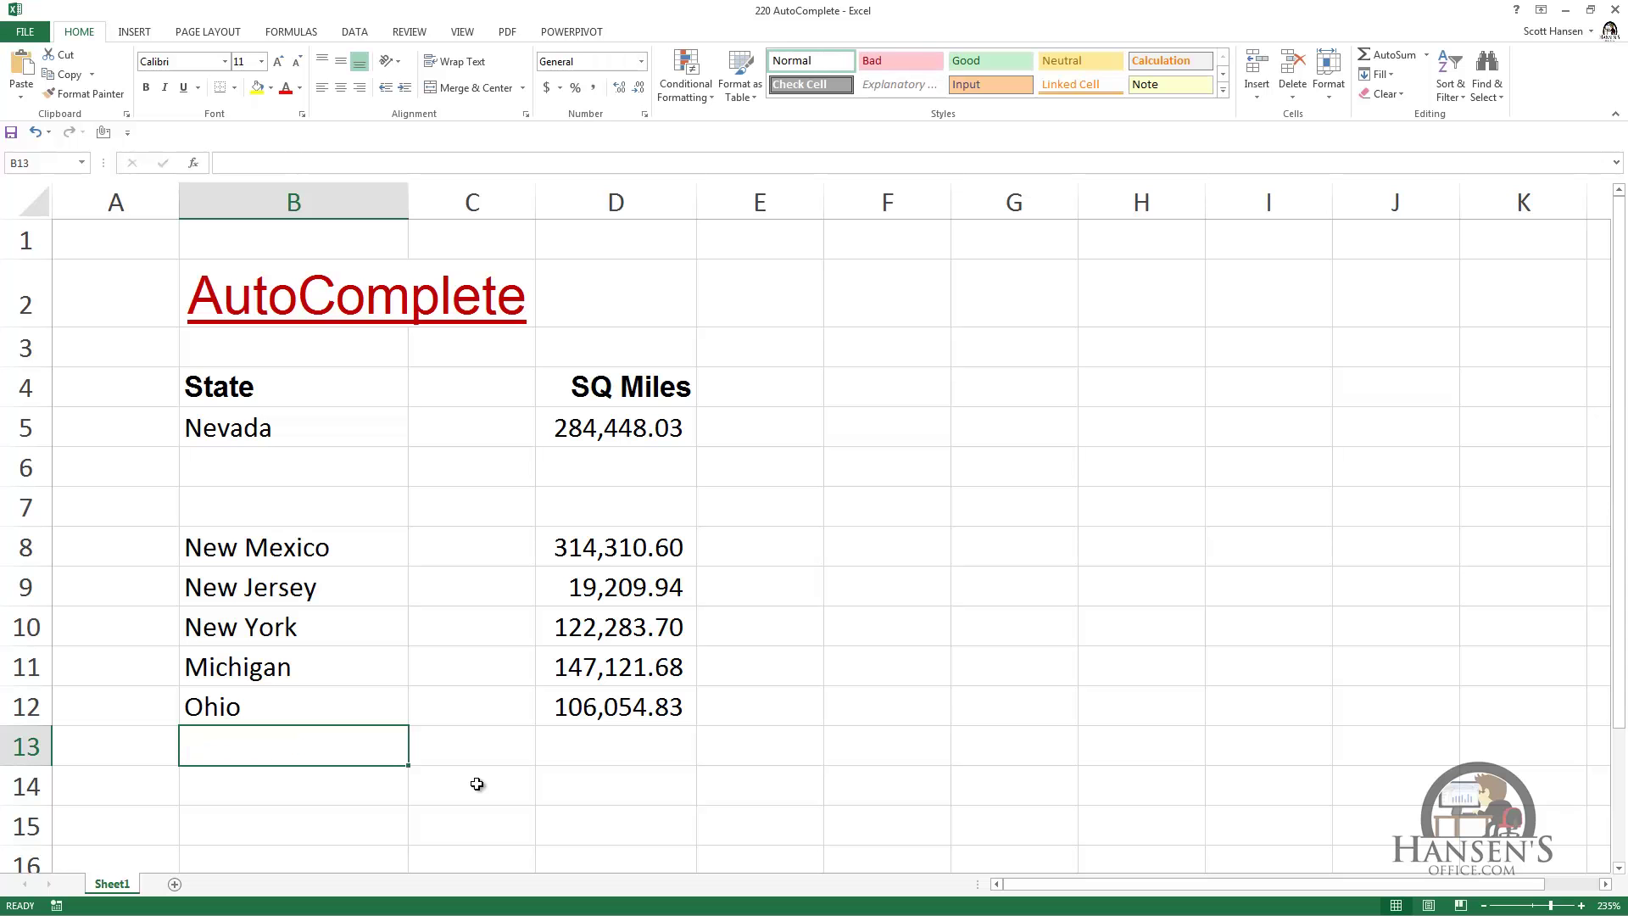
type("Nev")
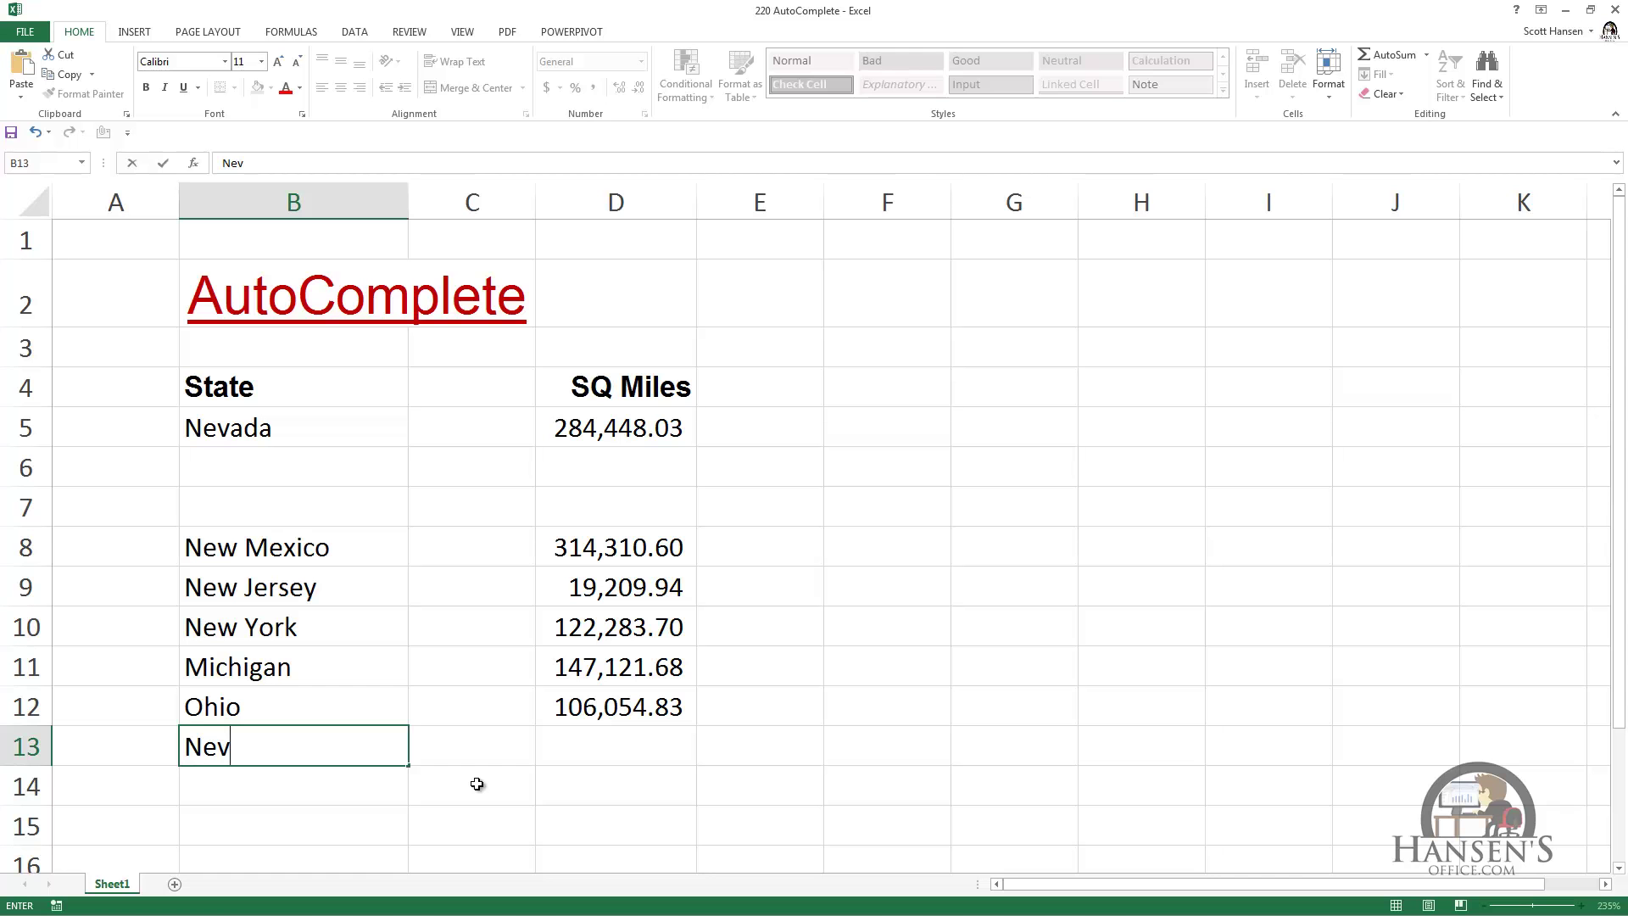
key("Escape")
- Enter a single space in each of the blank cells B6 and B7 to bridge the gap in the State list
key("Up")
key("Up")
key("Up")
key("Up")
key("Up")
key("Up")
key("Up")
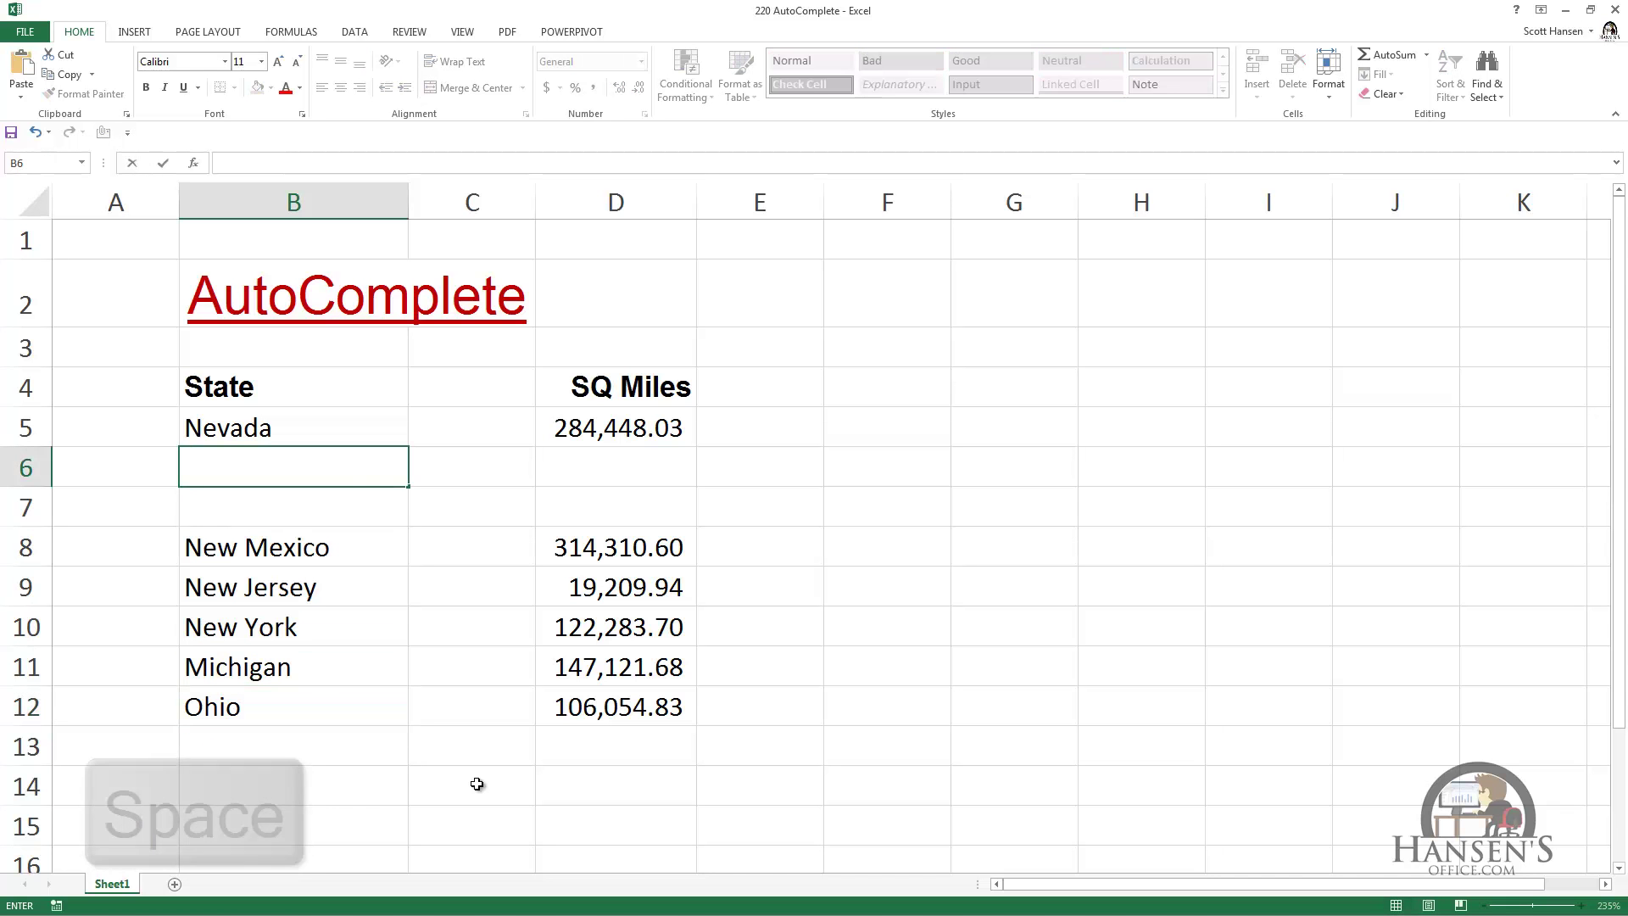
key("Return")
key("Return")
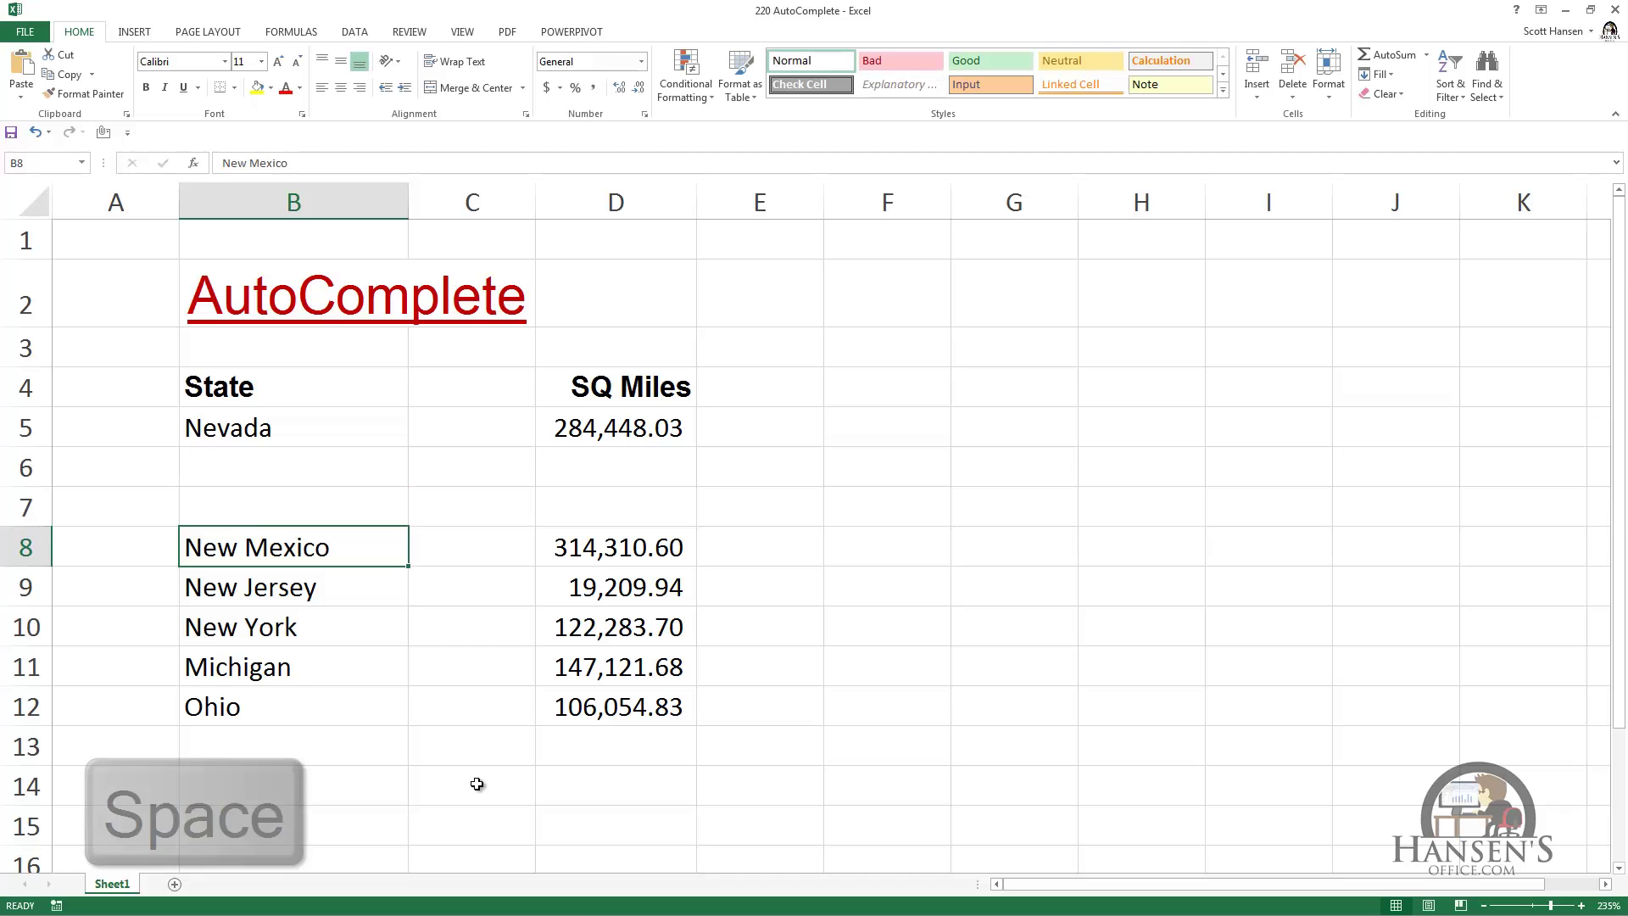
- Test AutoComplete again in cell B13 with the partial entry "Nev" and discard it
key("Down")
key("Down")
key("Down")
key("Down")
key("Down")
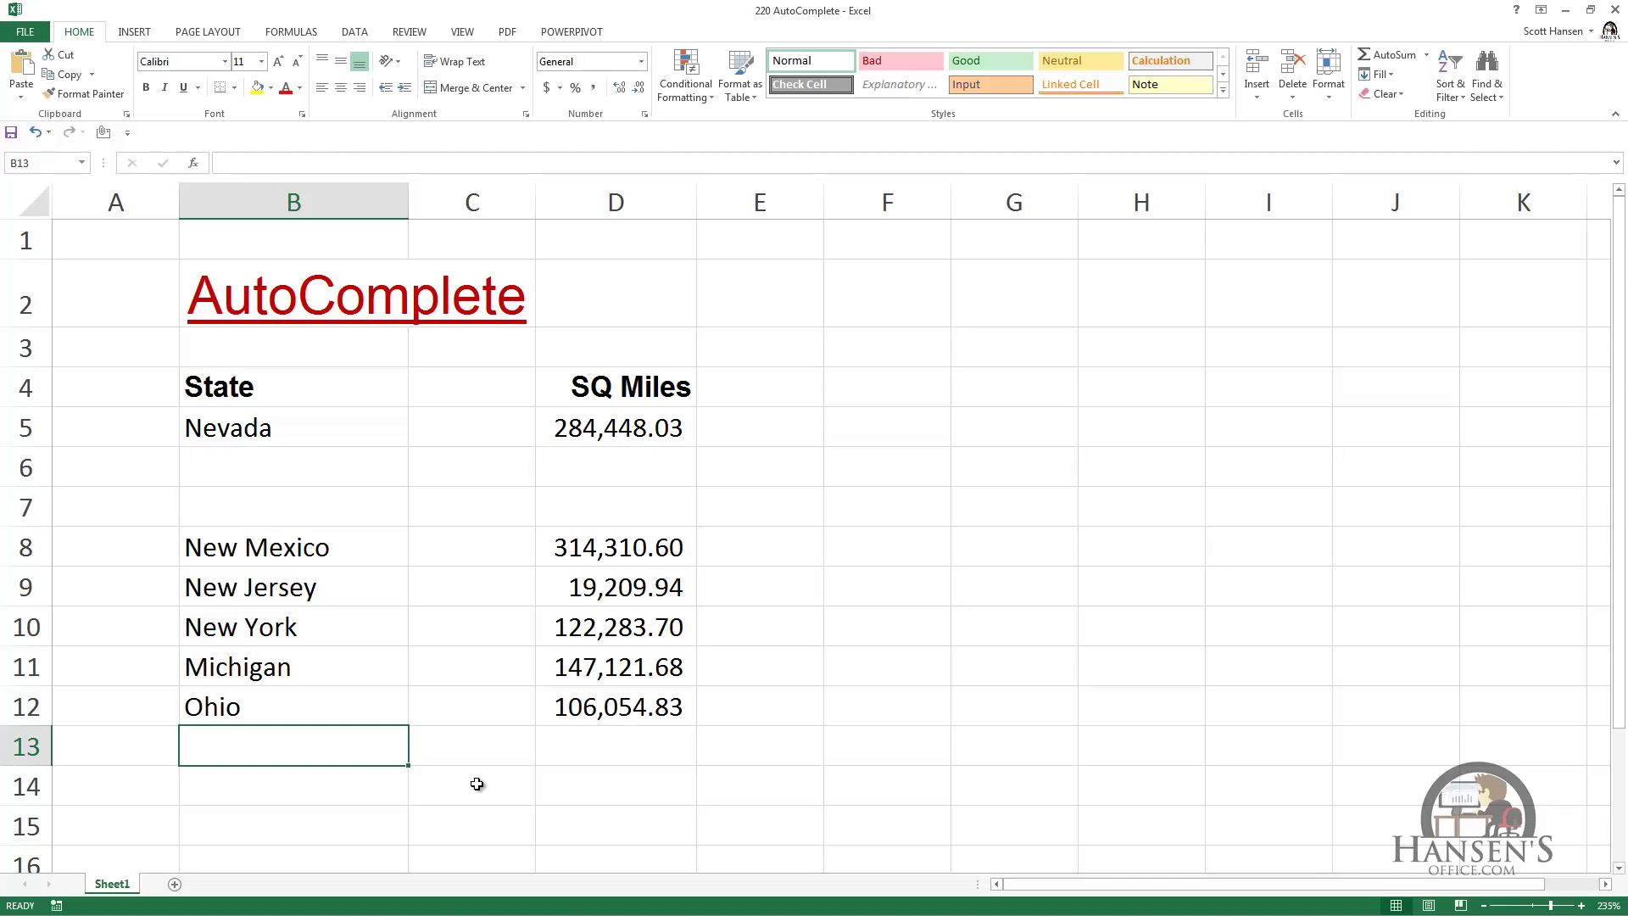
type("Ne")
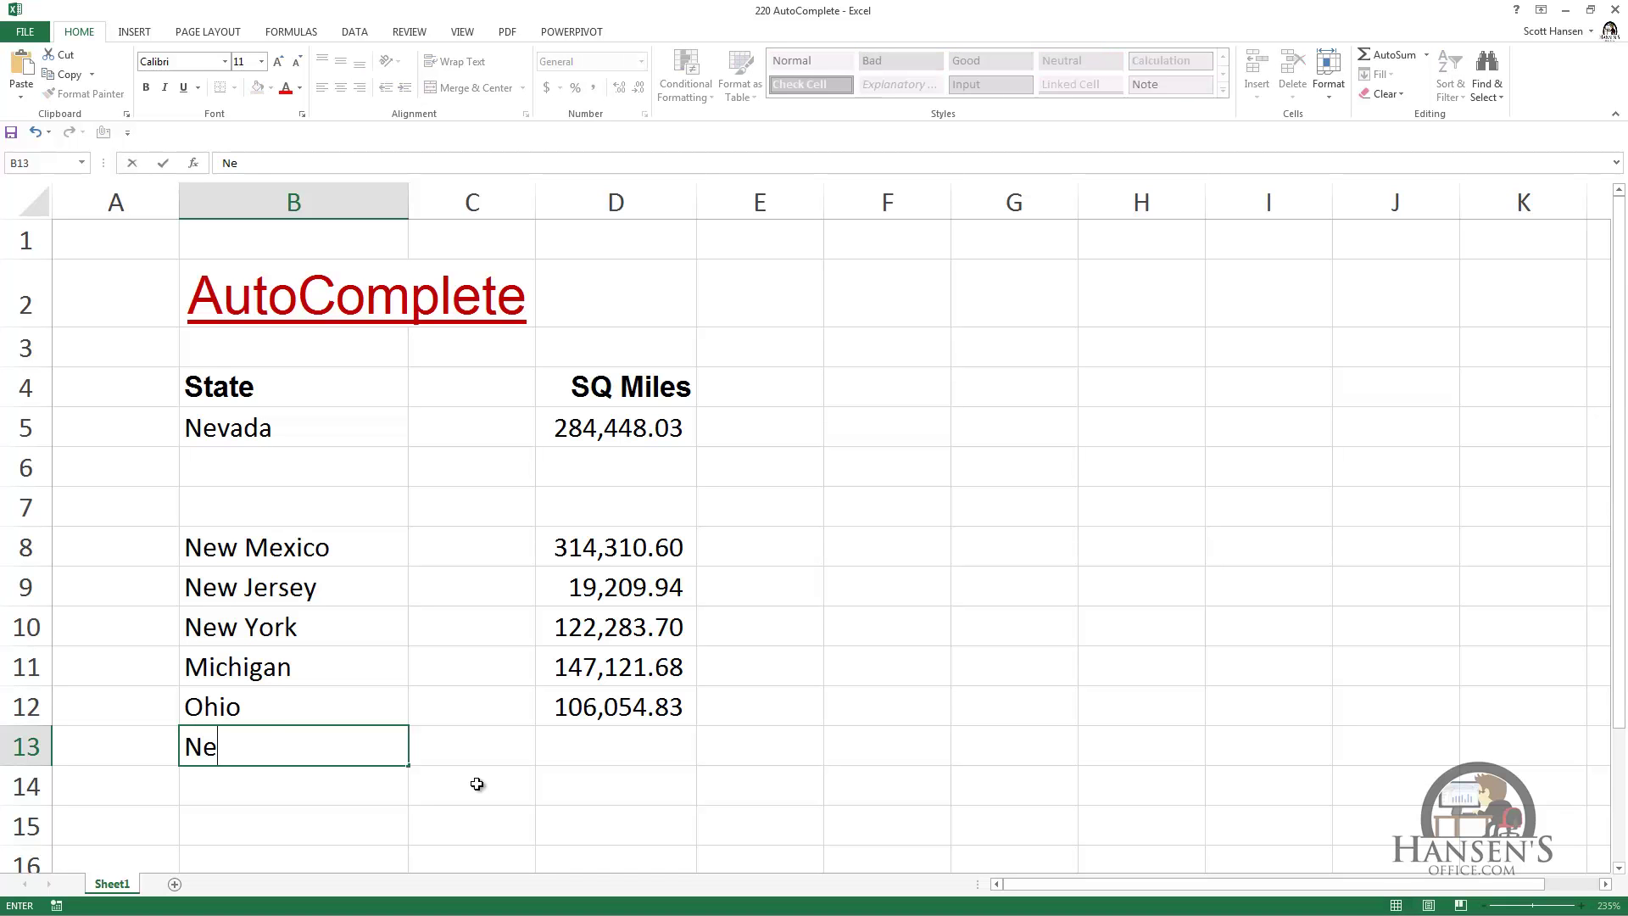
type("v")
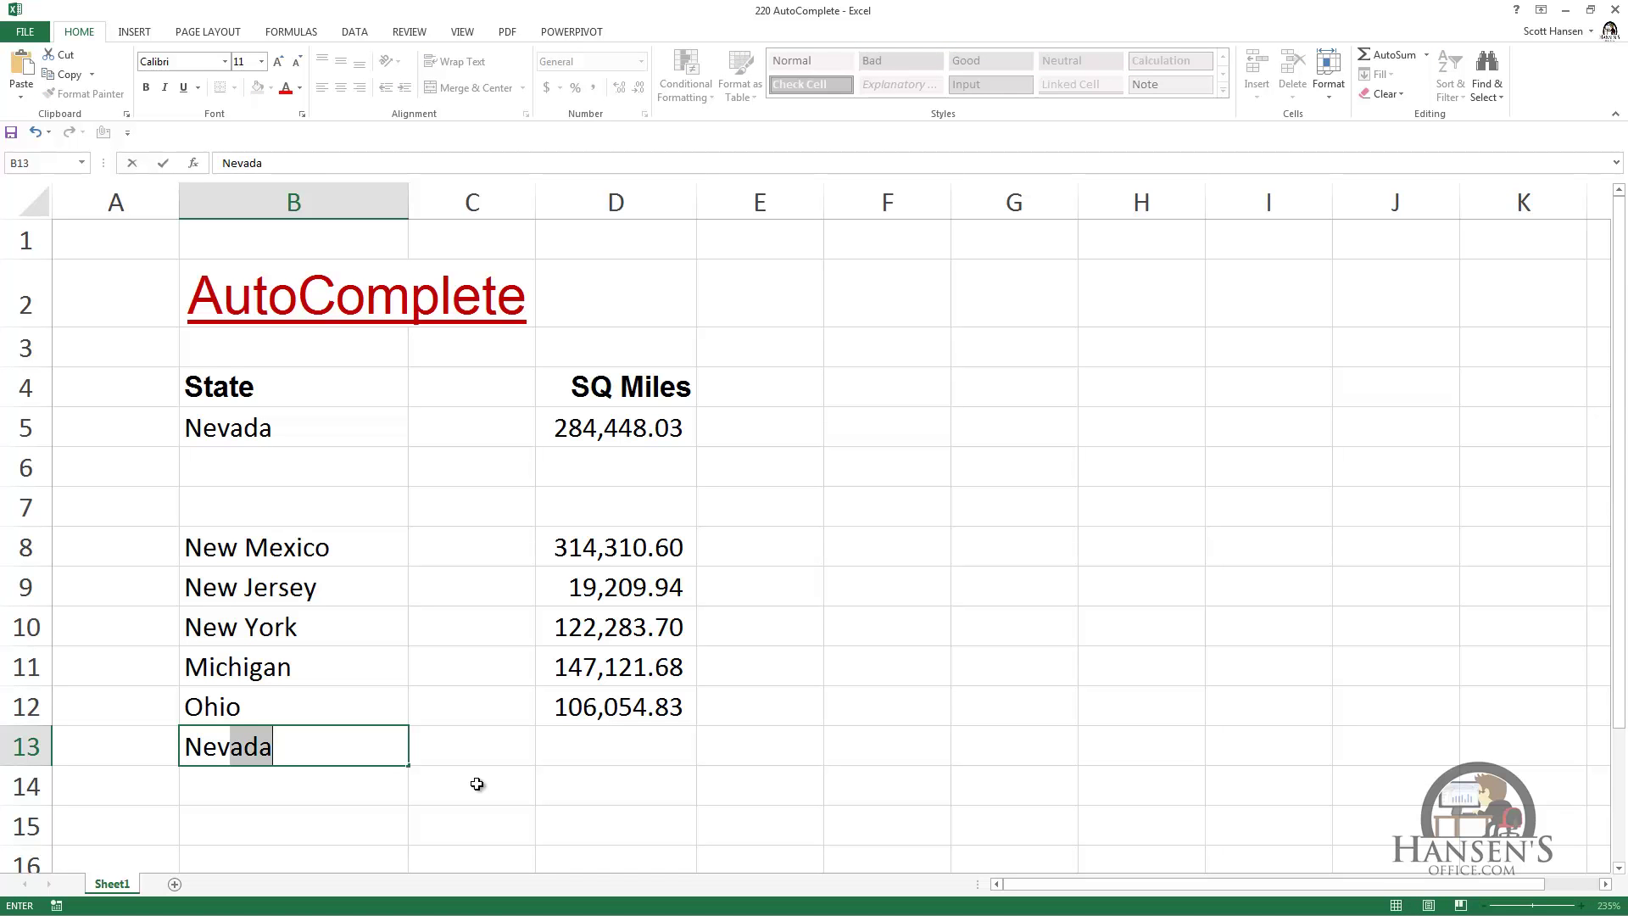
key("Escape")
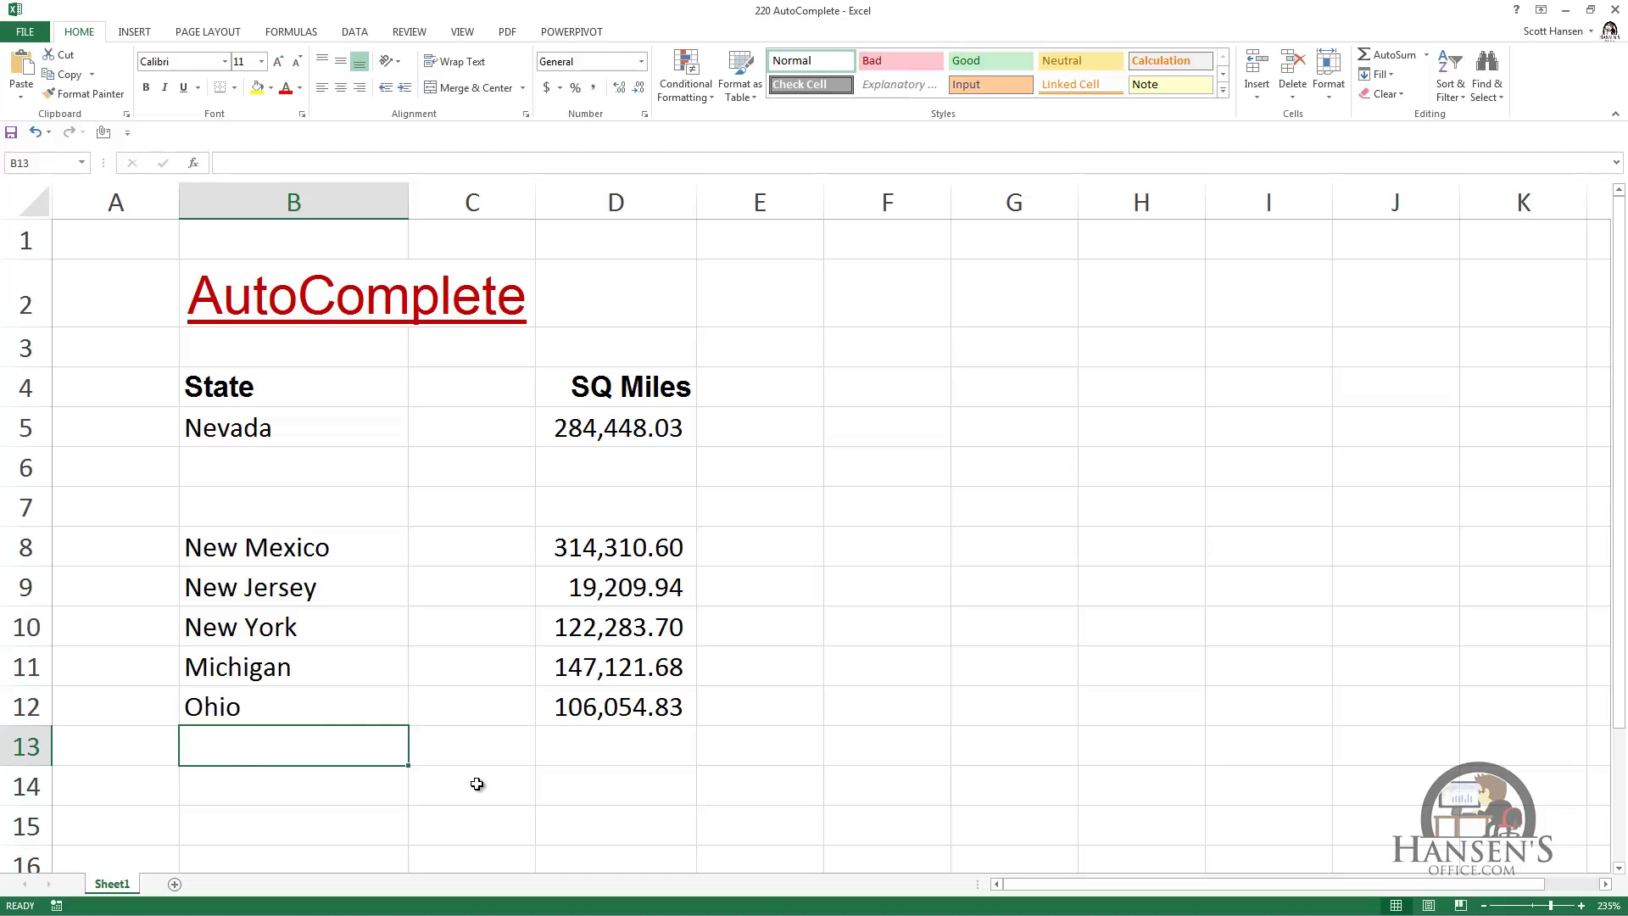
- Enter "Oh" in cell B13, remove the suggested ending, and discard the entry
type("Oh")
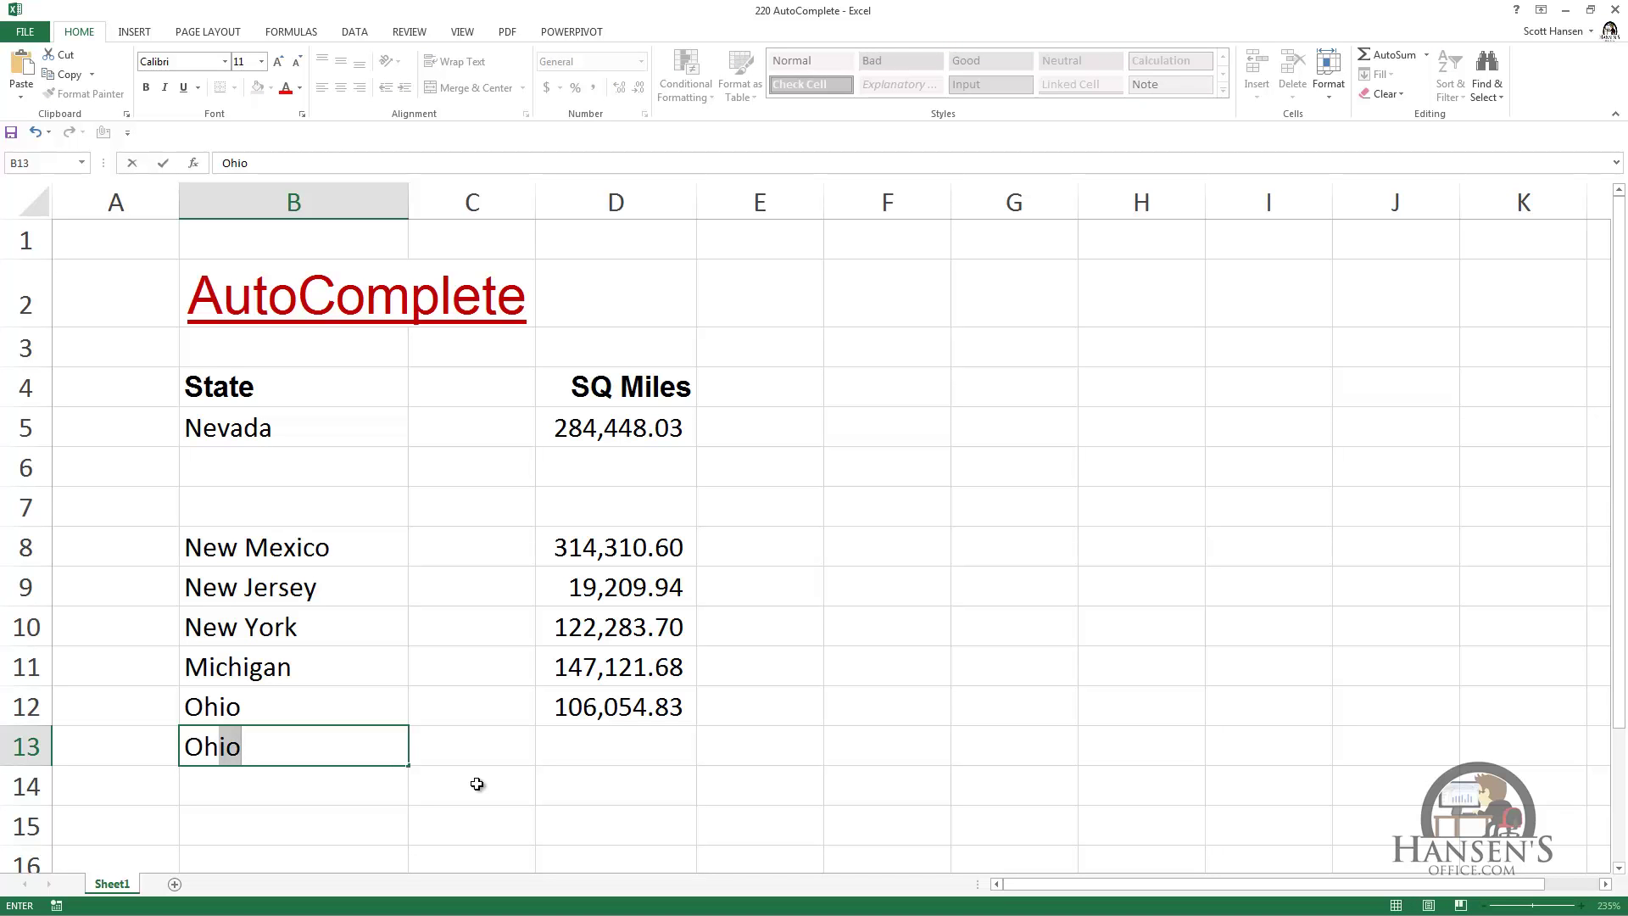
key("Delete")
key("Escape")
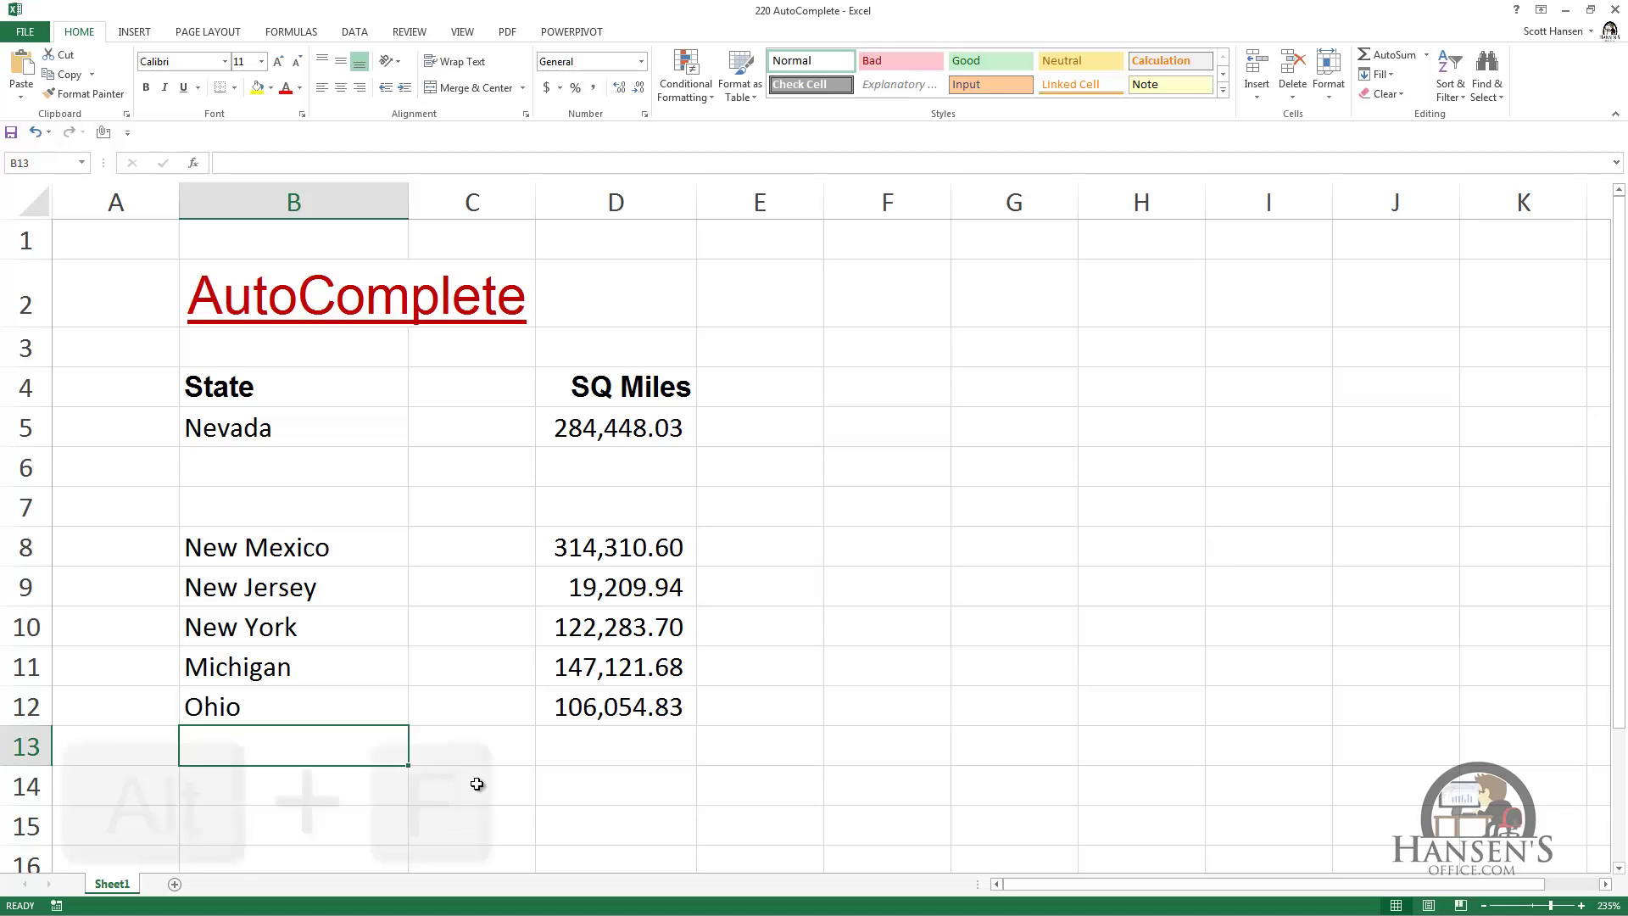
- Disable AutoComplete for cell values in the advanced editing options and apply the change
key("alt")
key("f")
key("t")
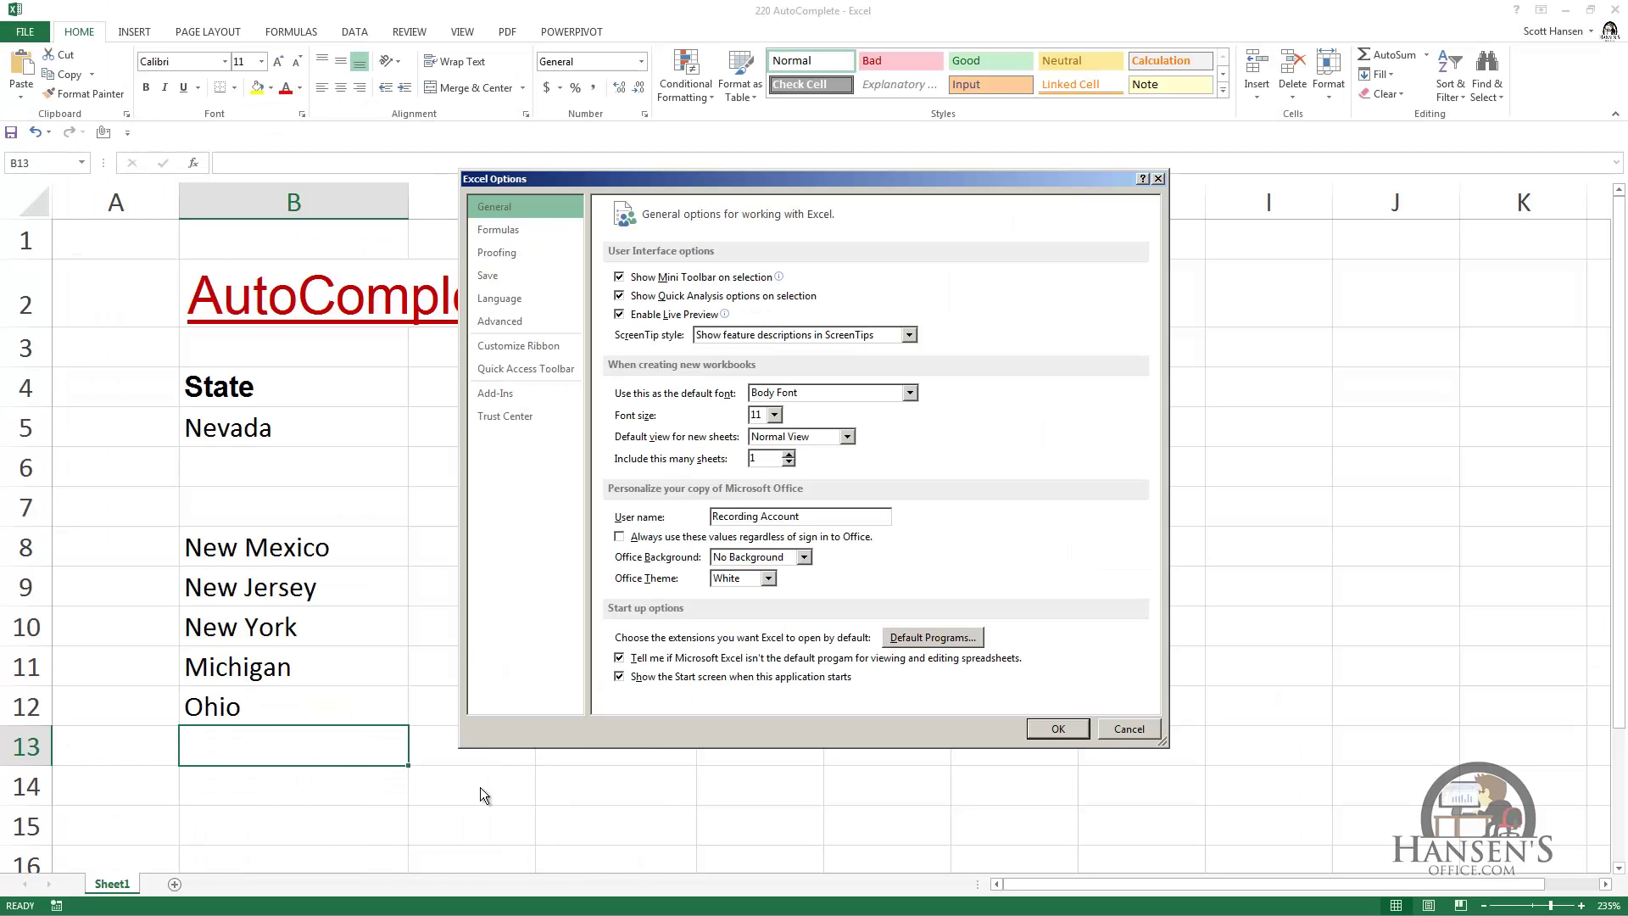
left_click(517, 322)
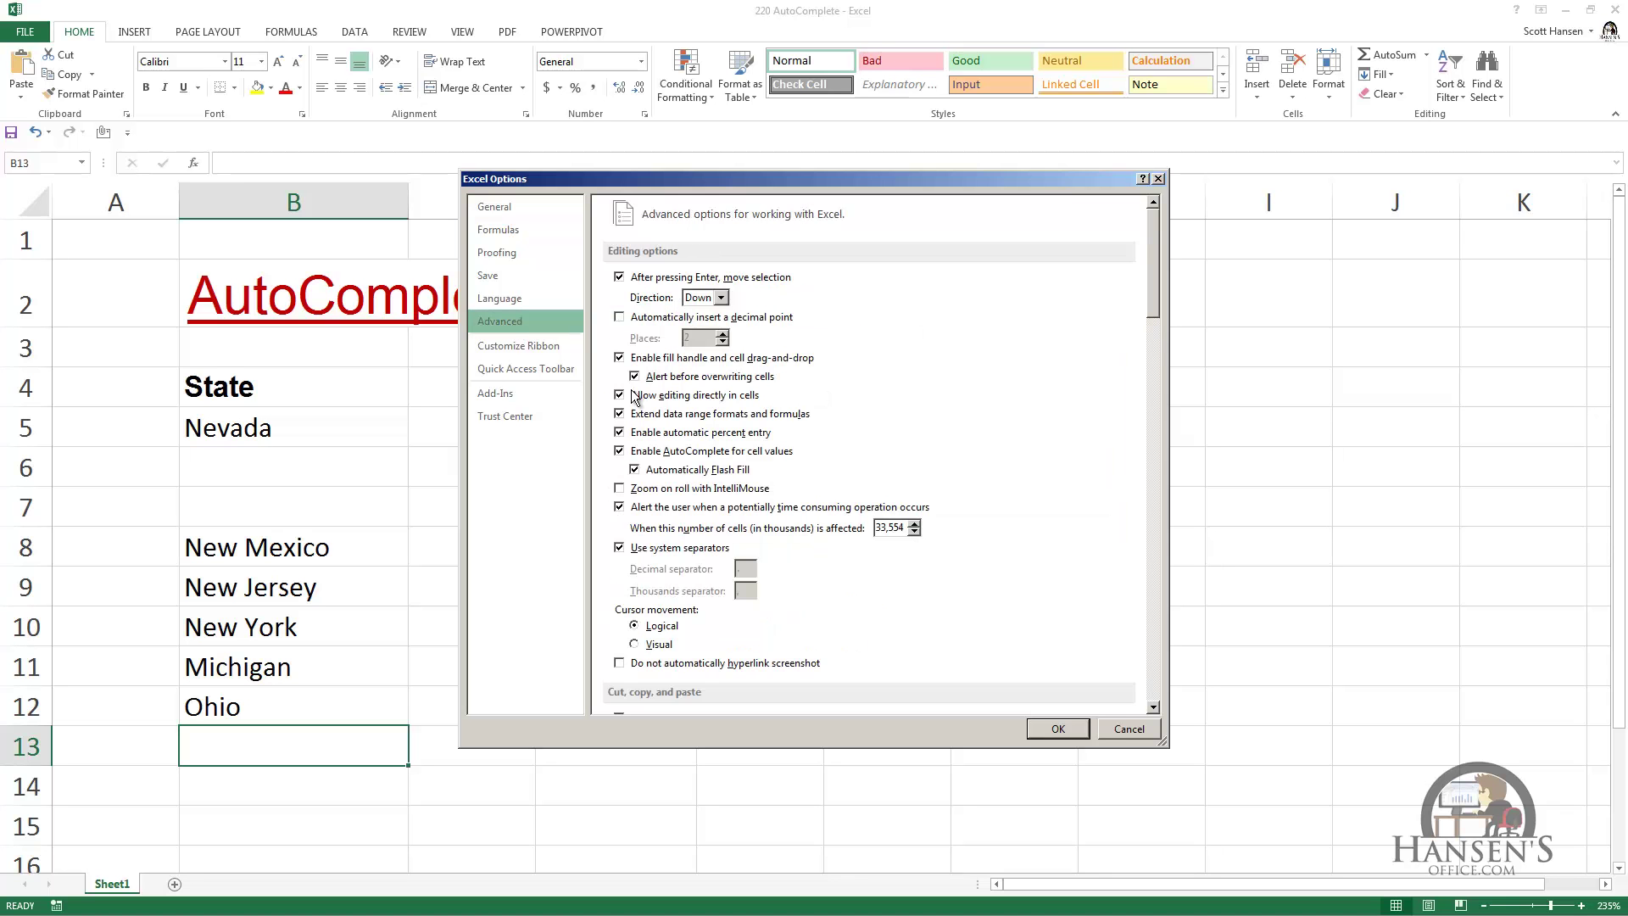
left_click(620, 451)
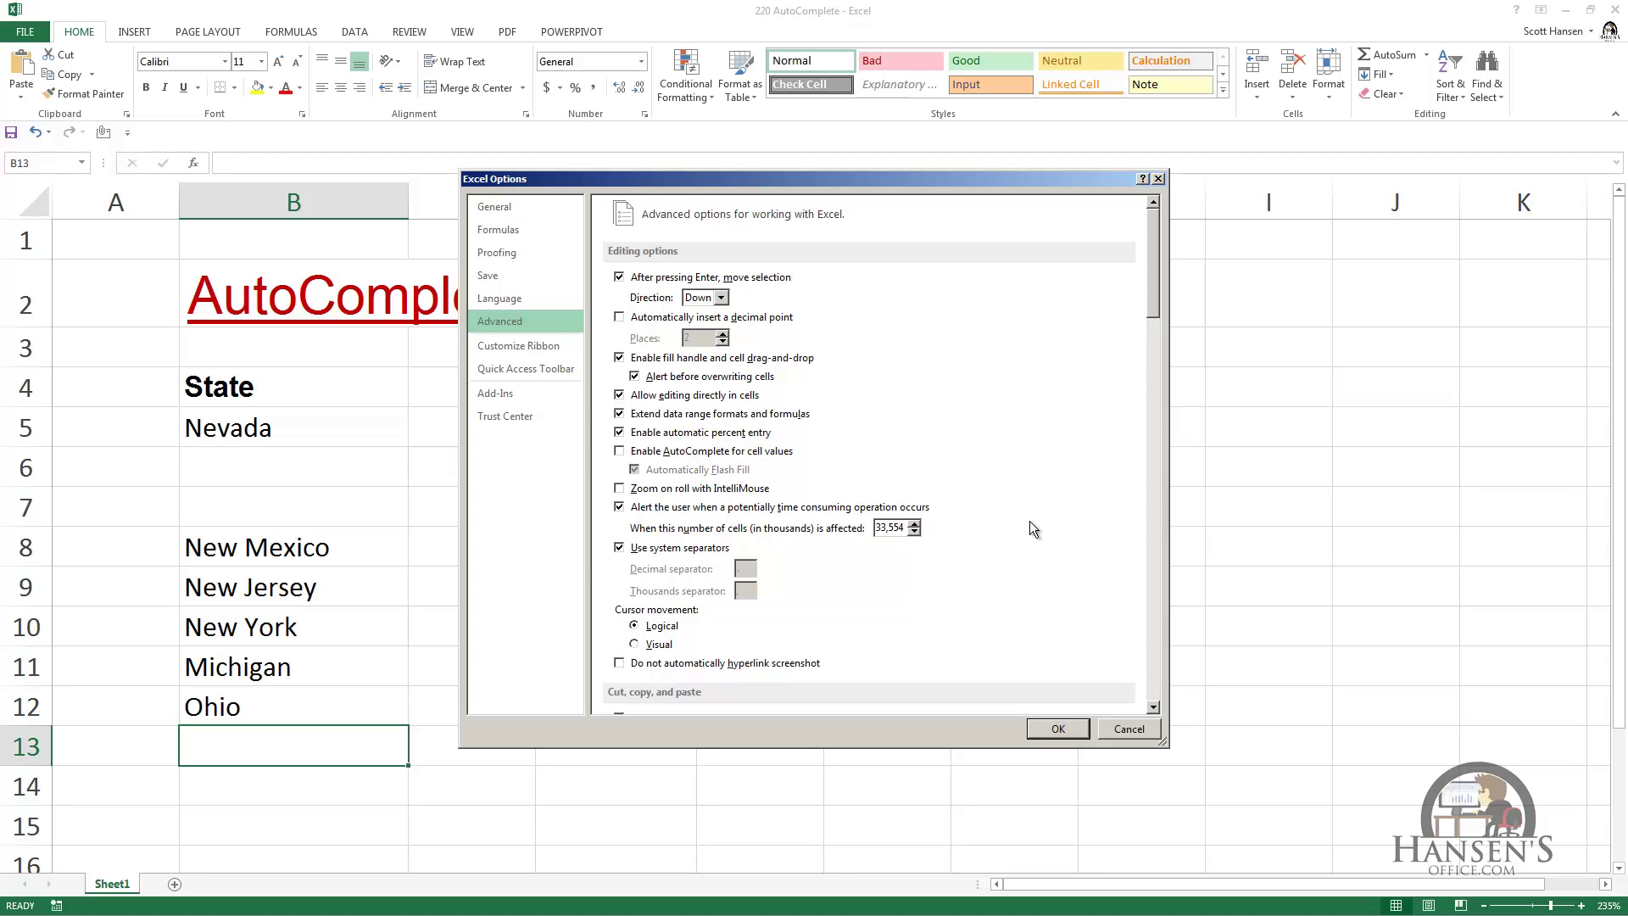
left_click(1071, 731)
- Test the partial entries "Oh" in cell B13 and "106054" in cell D13, discarding both
type("Oh")
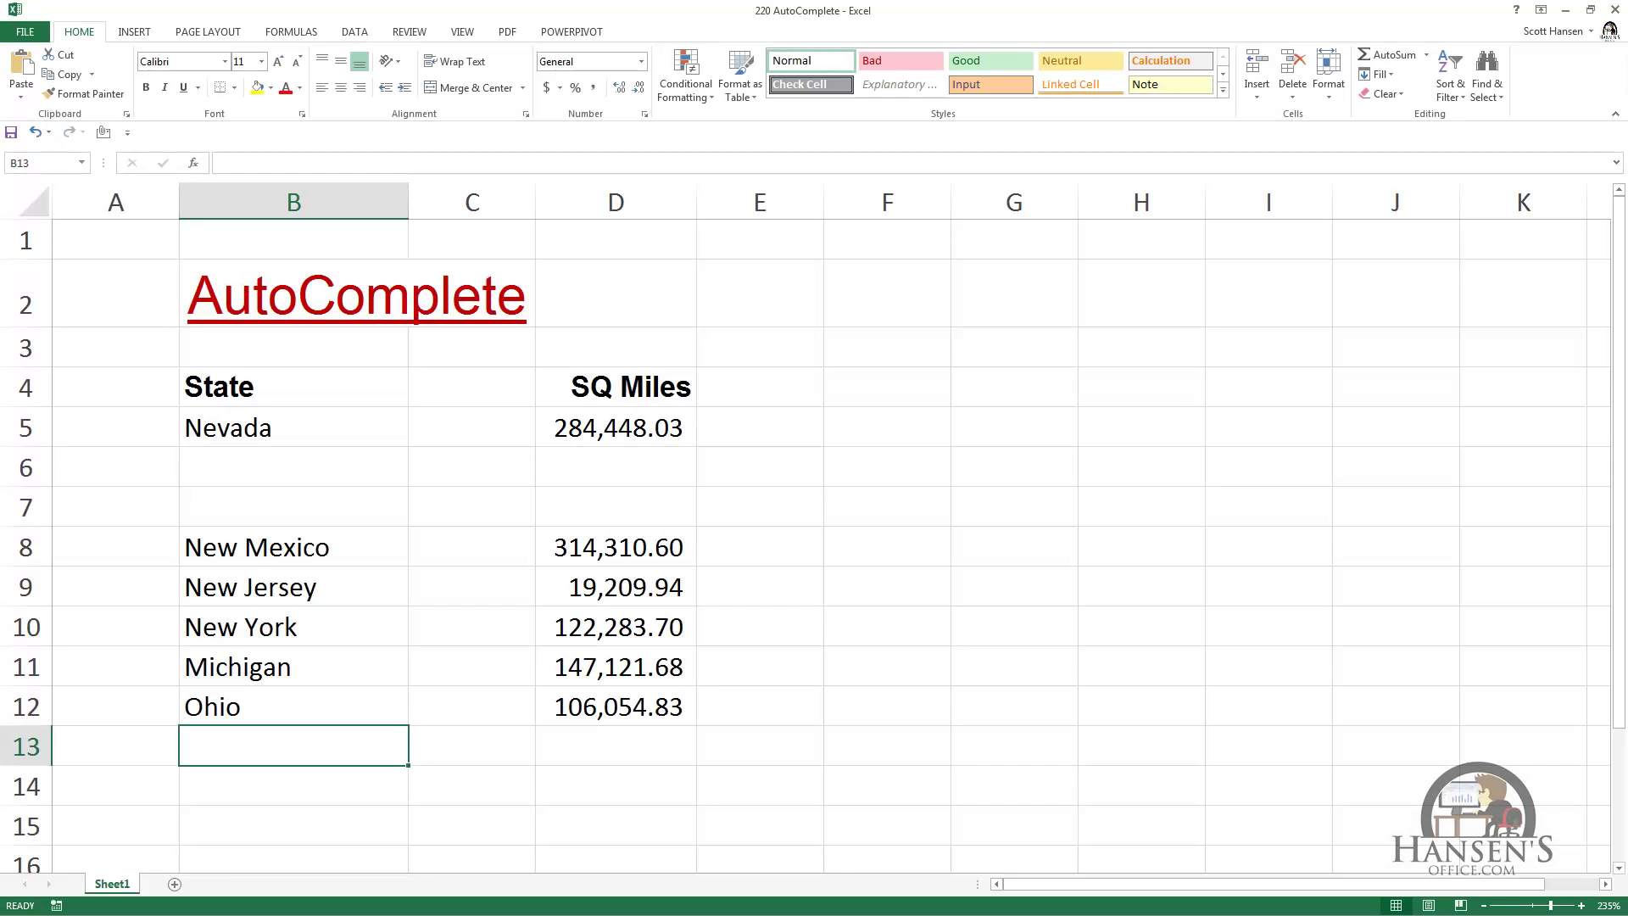
key("Right")
key("Right")
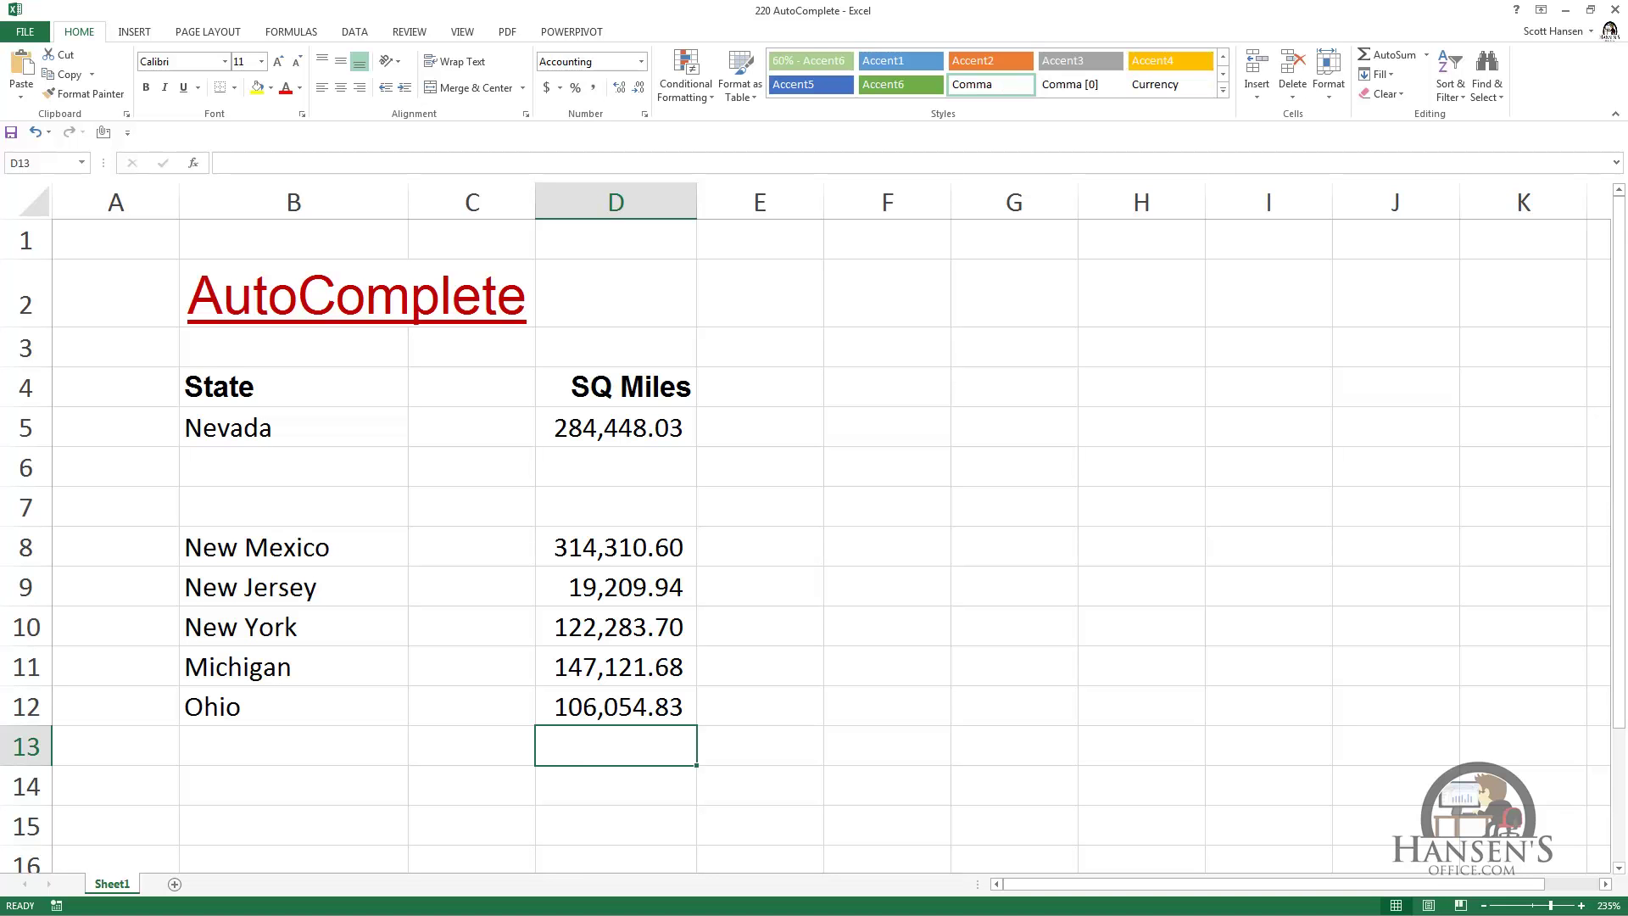
type("10605")
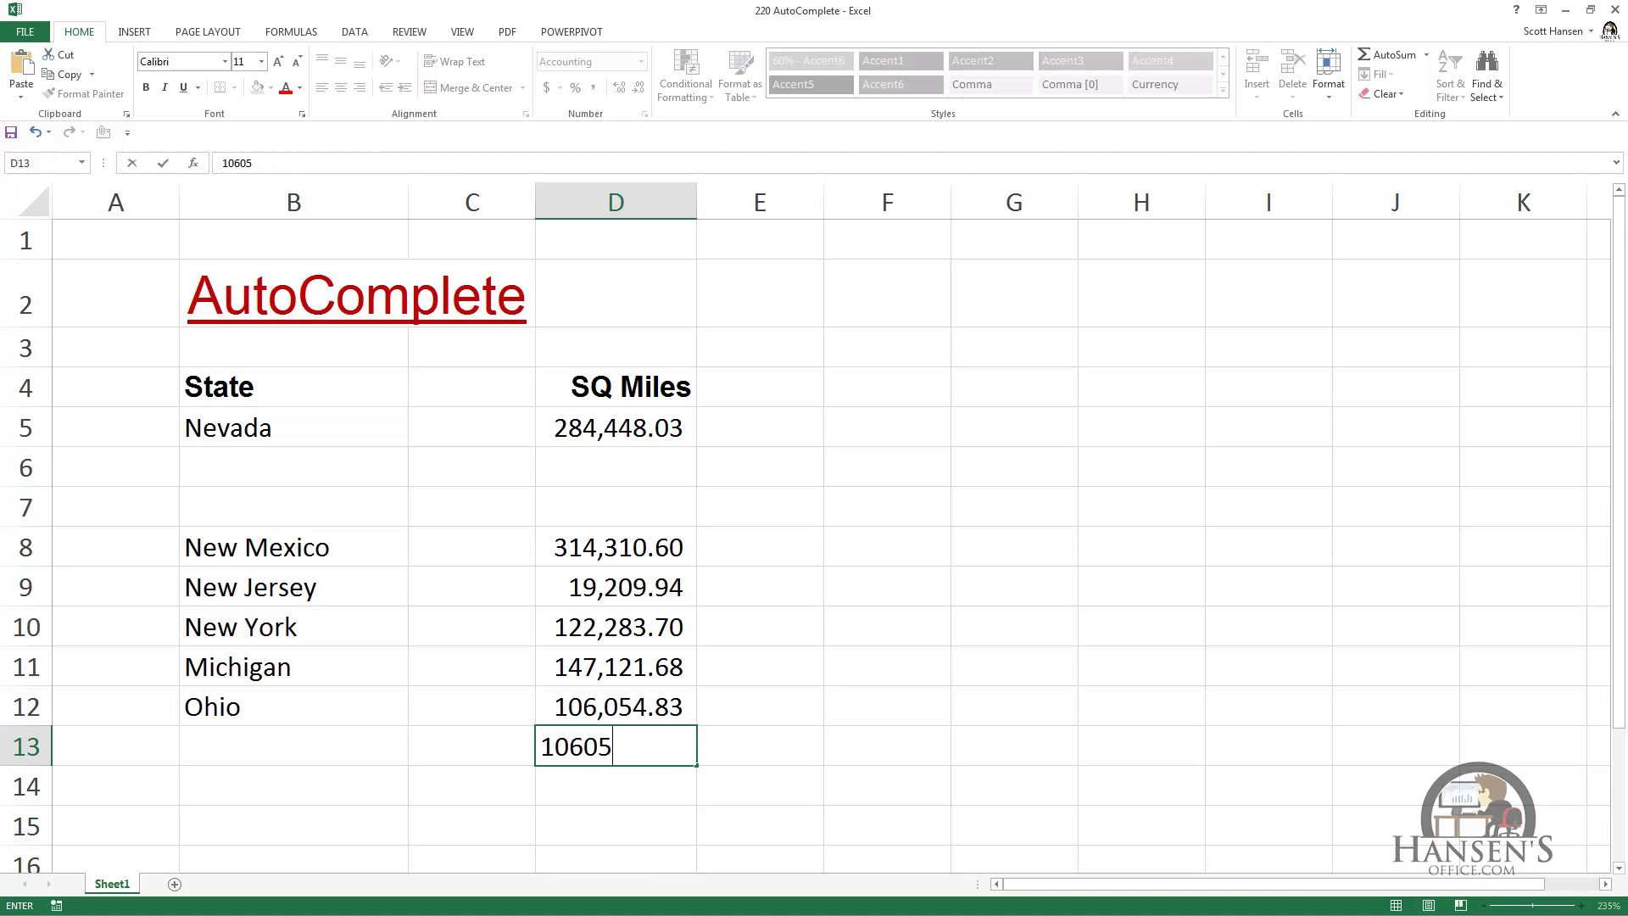
type("4")
key("Escape")
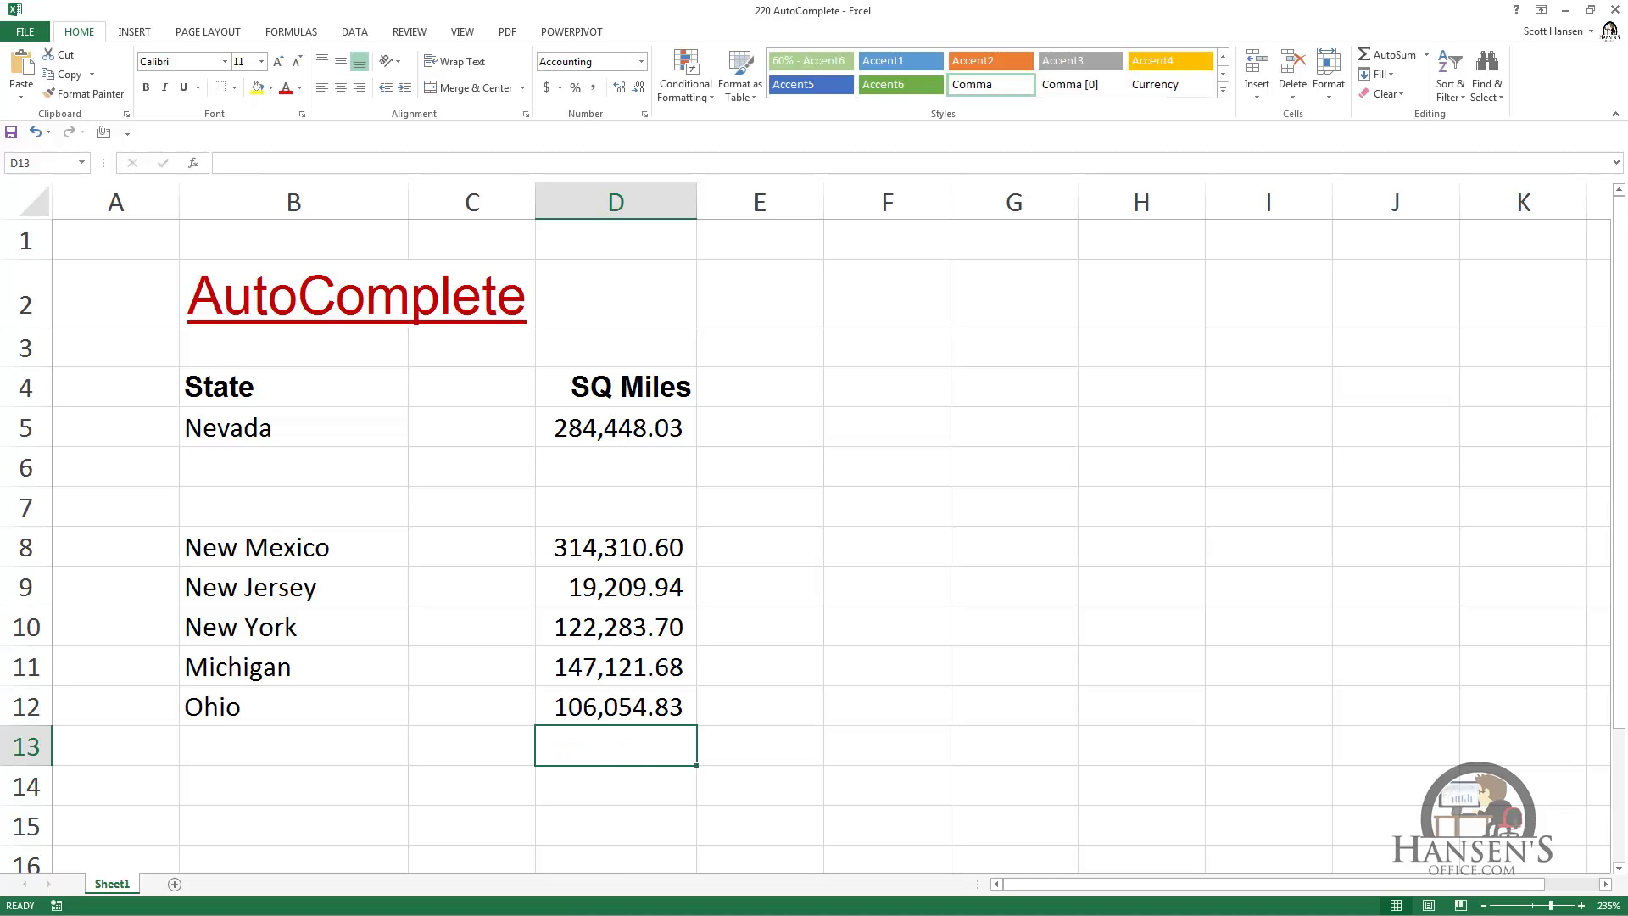
- Fill cell B13 with New Mexico and cell B14 with New York by picking from the list of the column's existing entries
key("Left")
key("Left")
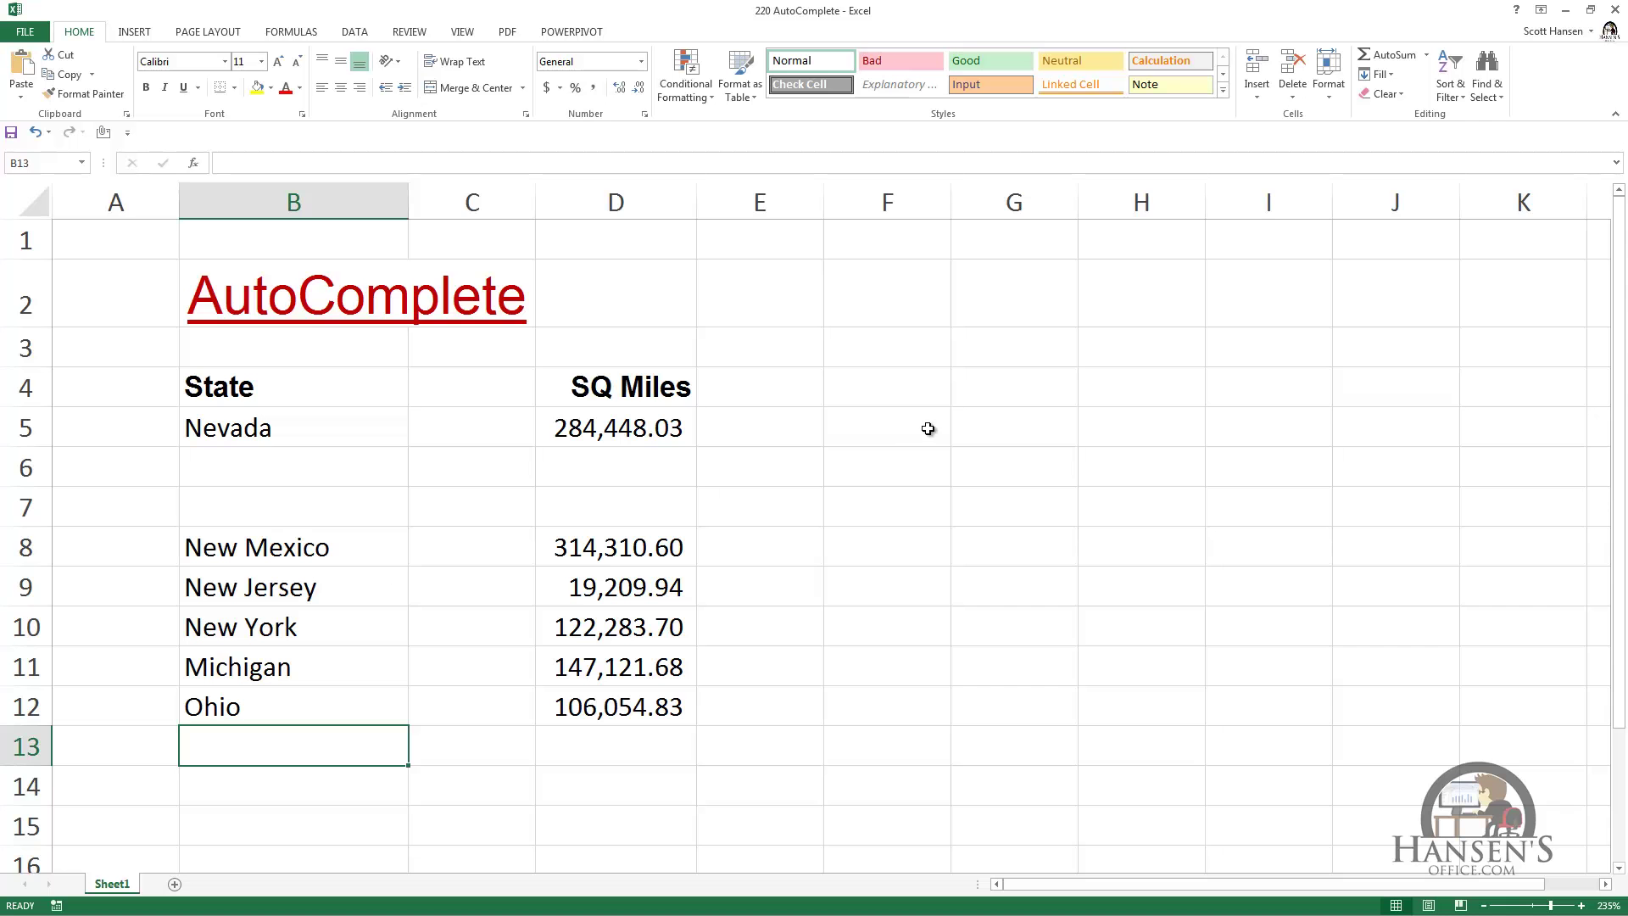
scroll(885, 439, "down", 1)
scroll(885, 440, "down", 3)
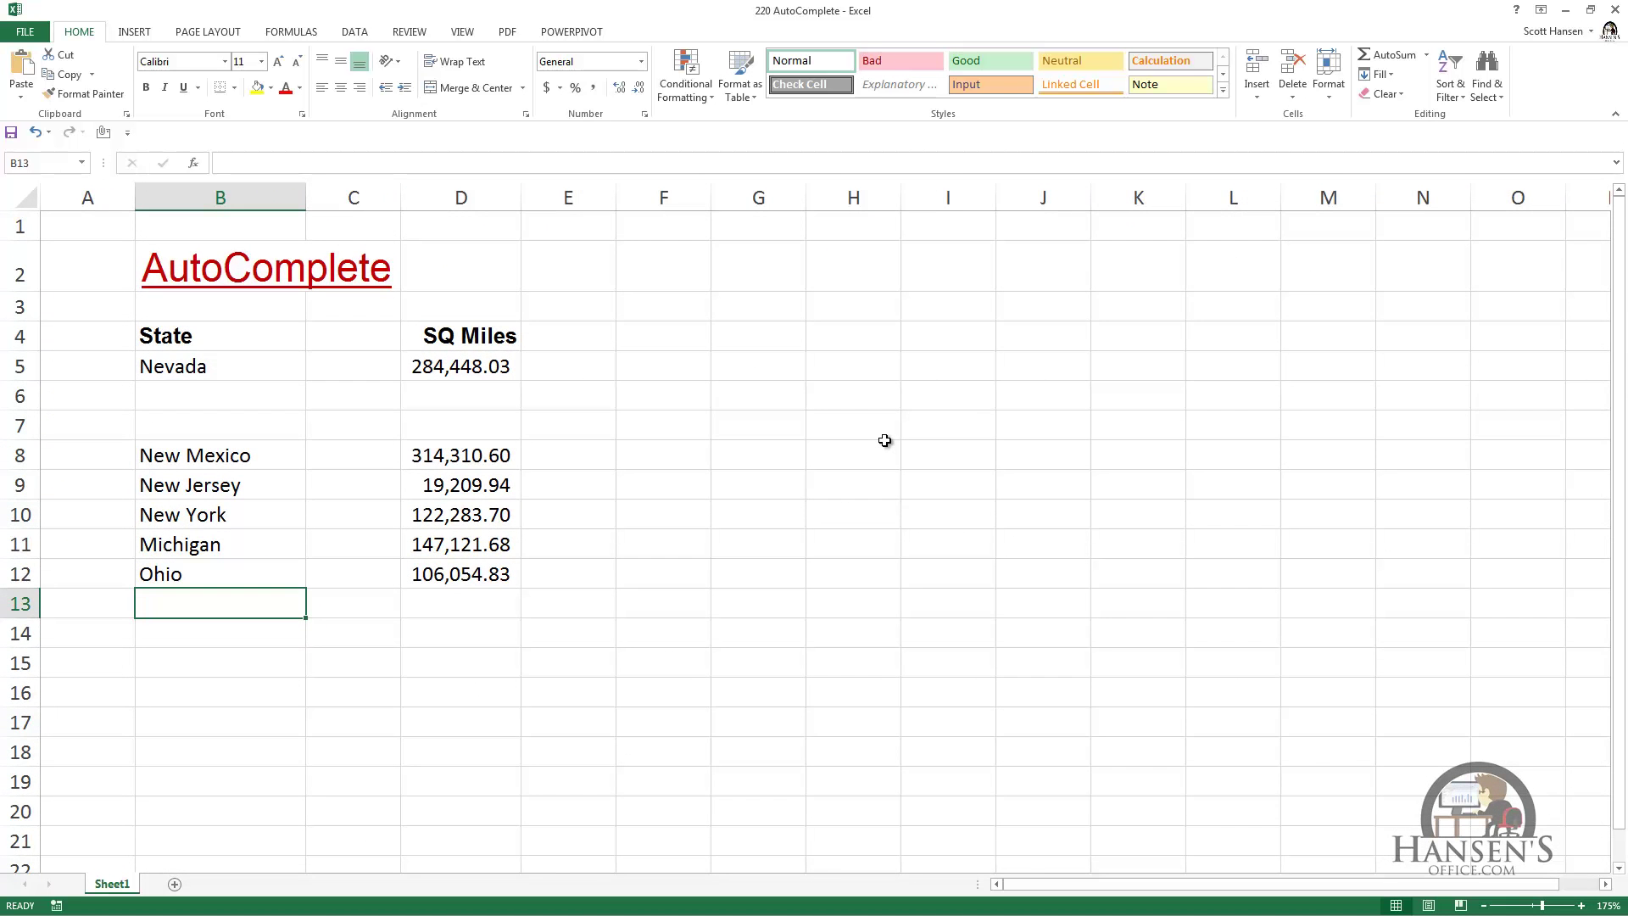
key("alt+Down")
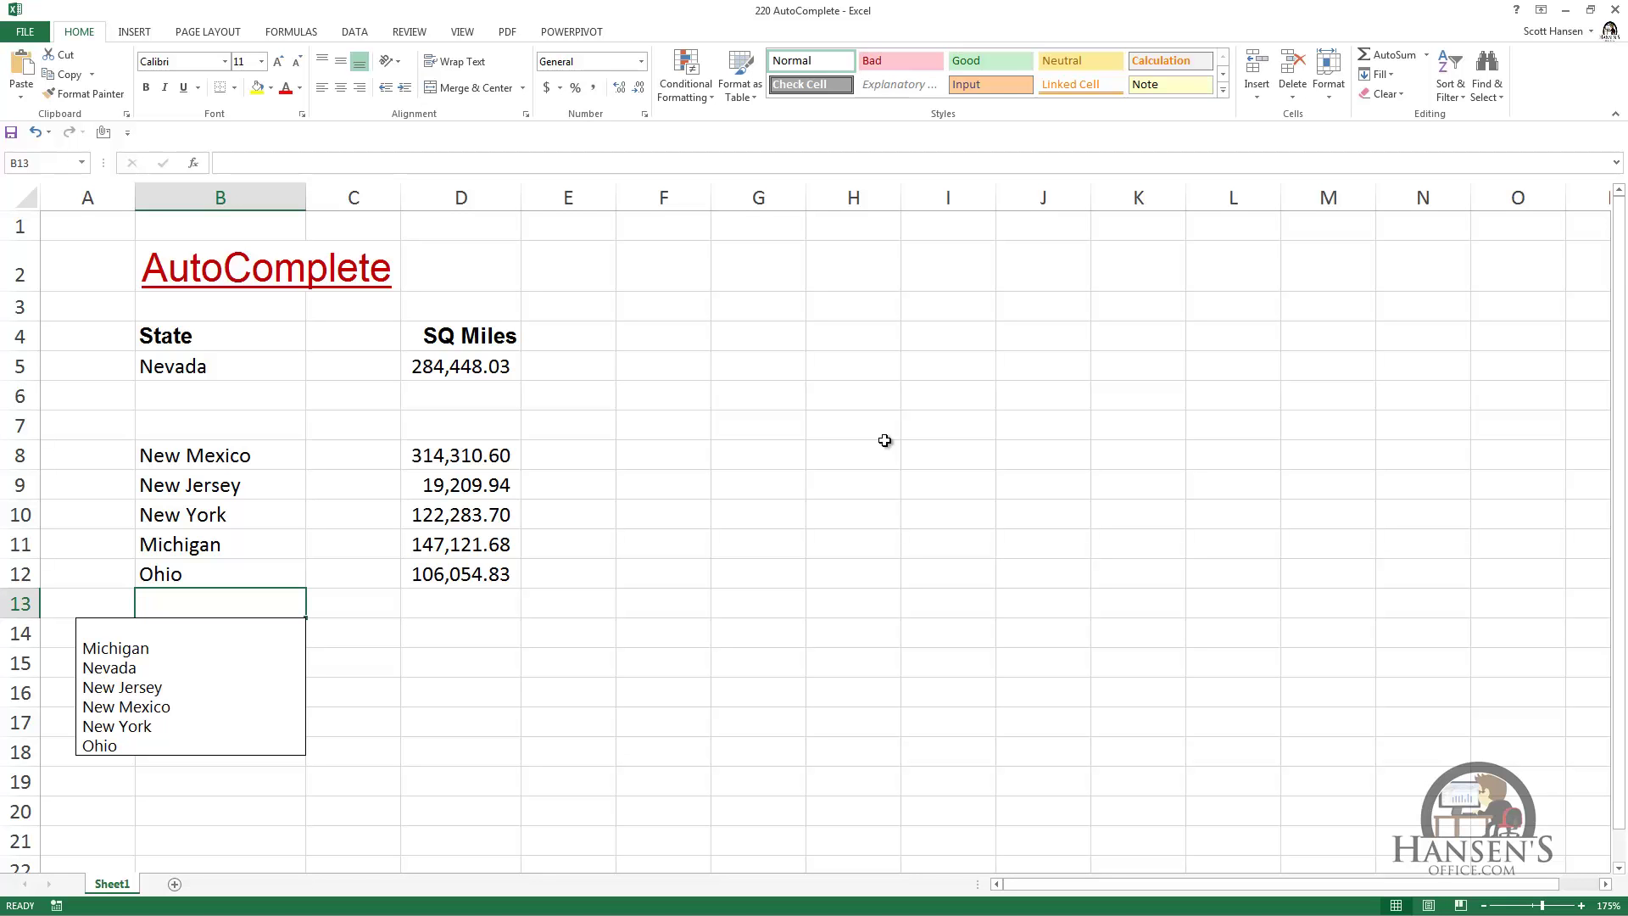
key("Down")
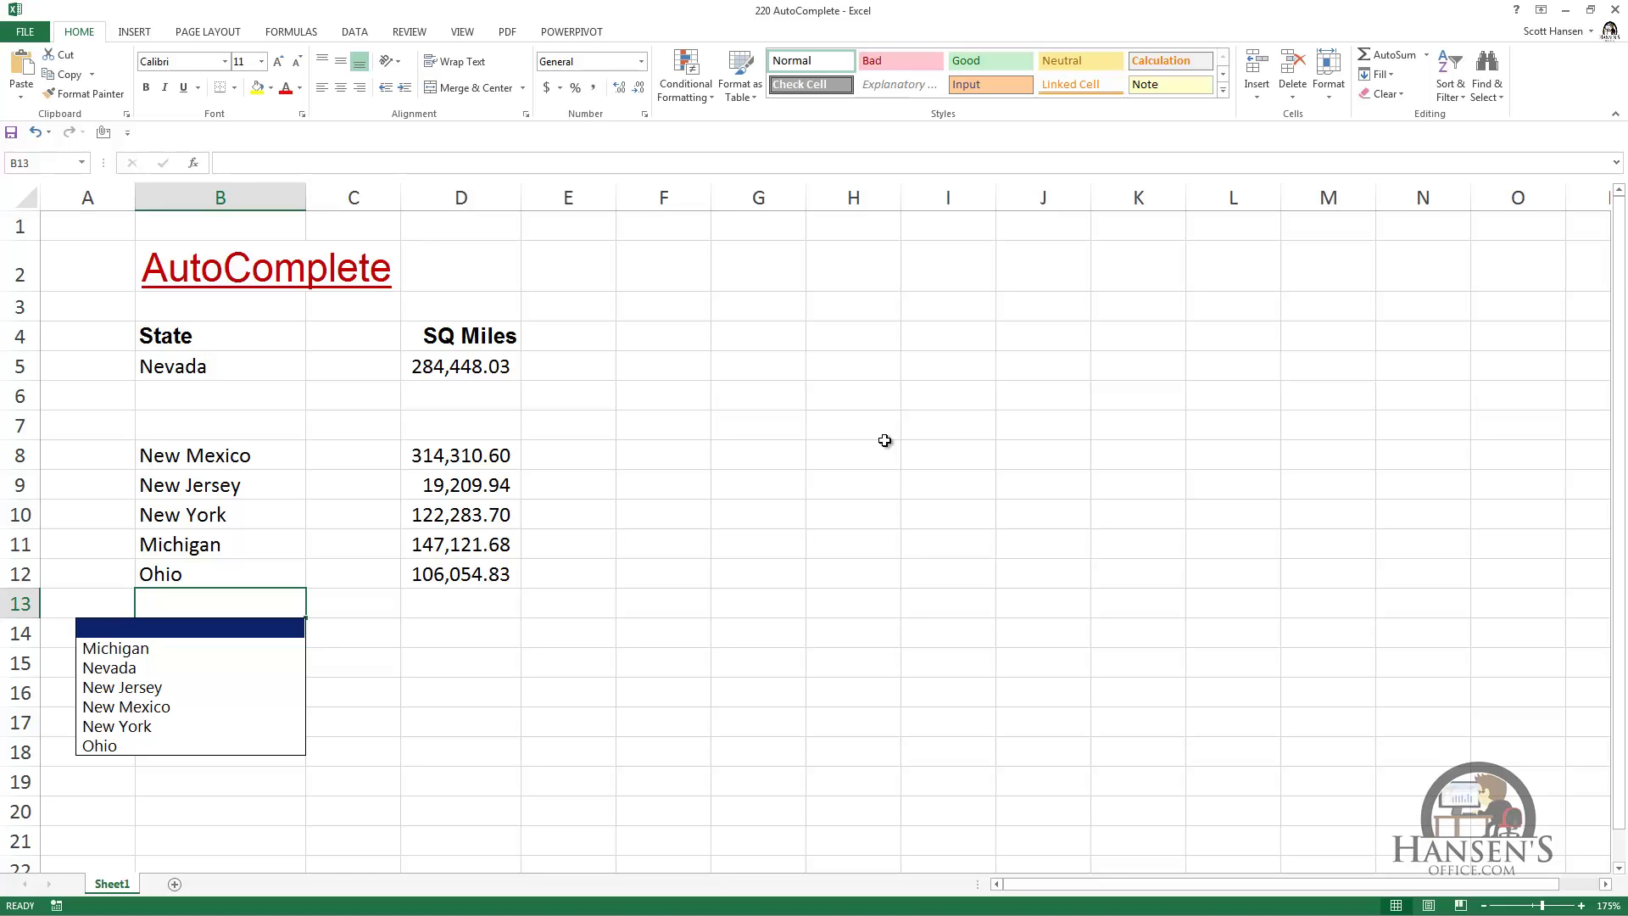
key("Down")
key("Down")
key("Down")
key("Down")
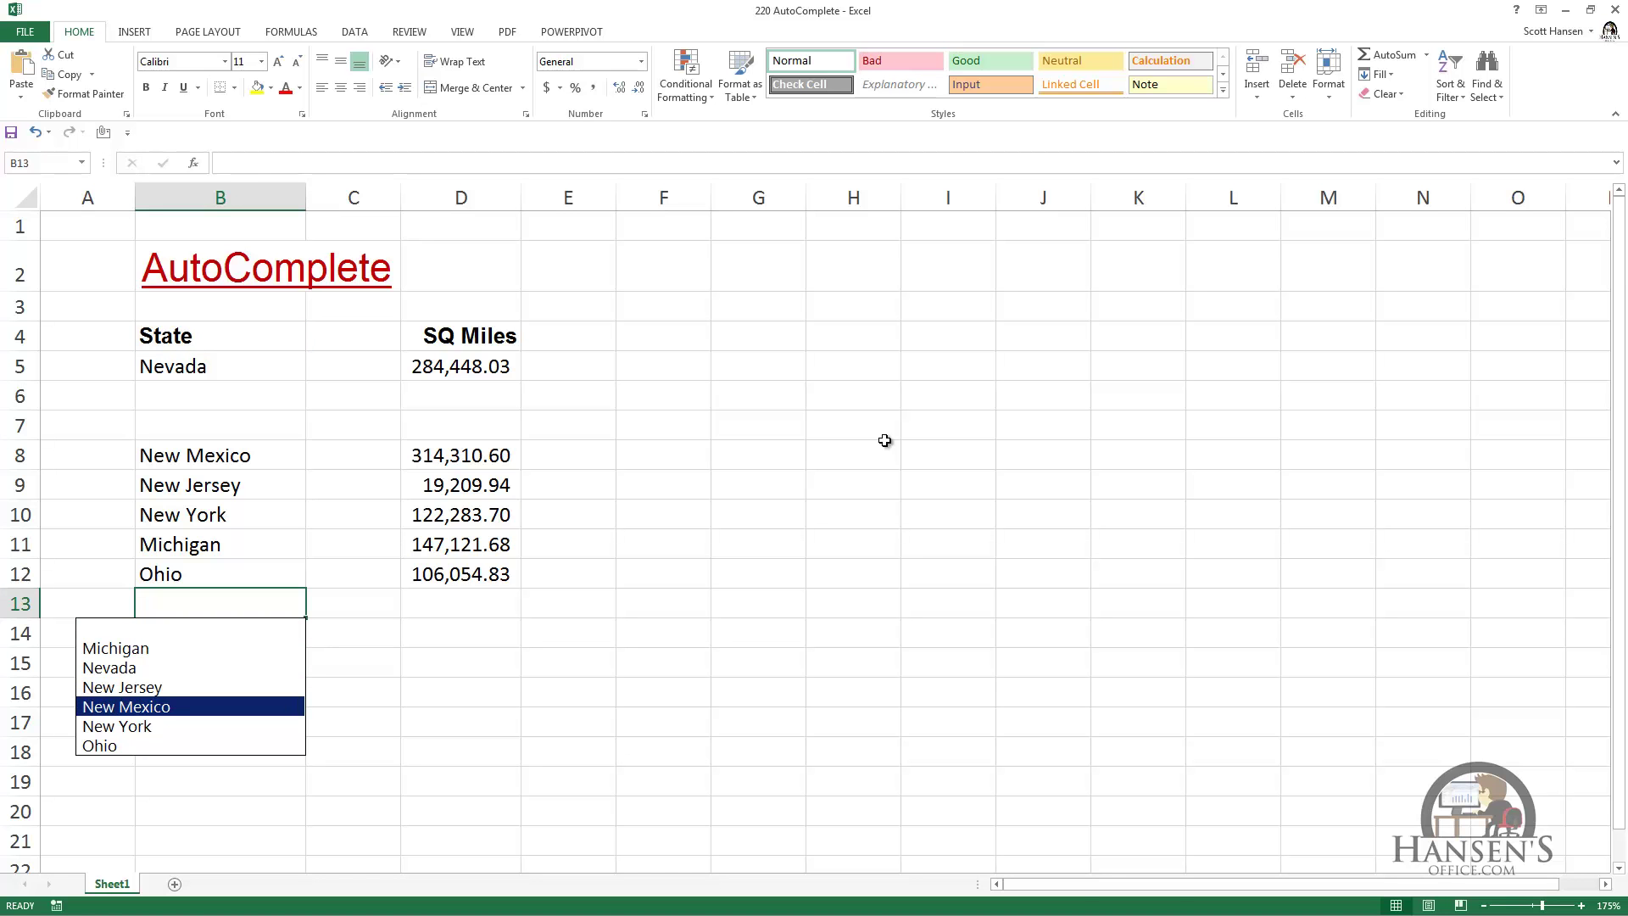
key("Return")
key("Return")
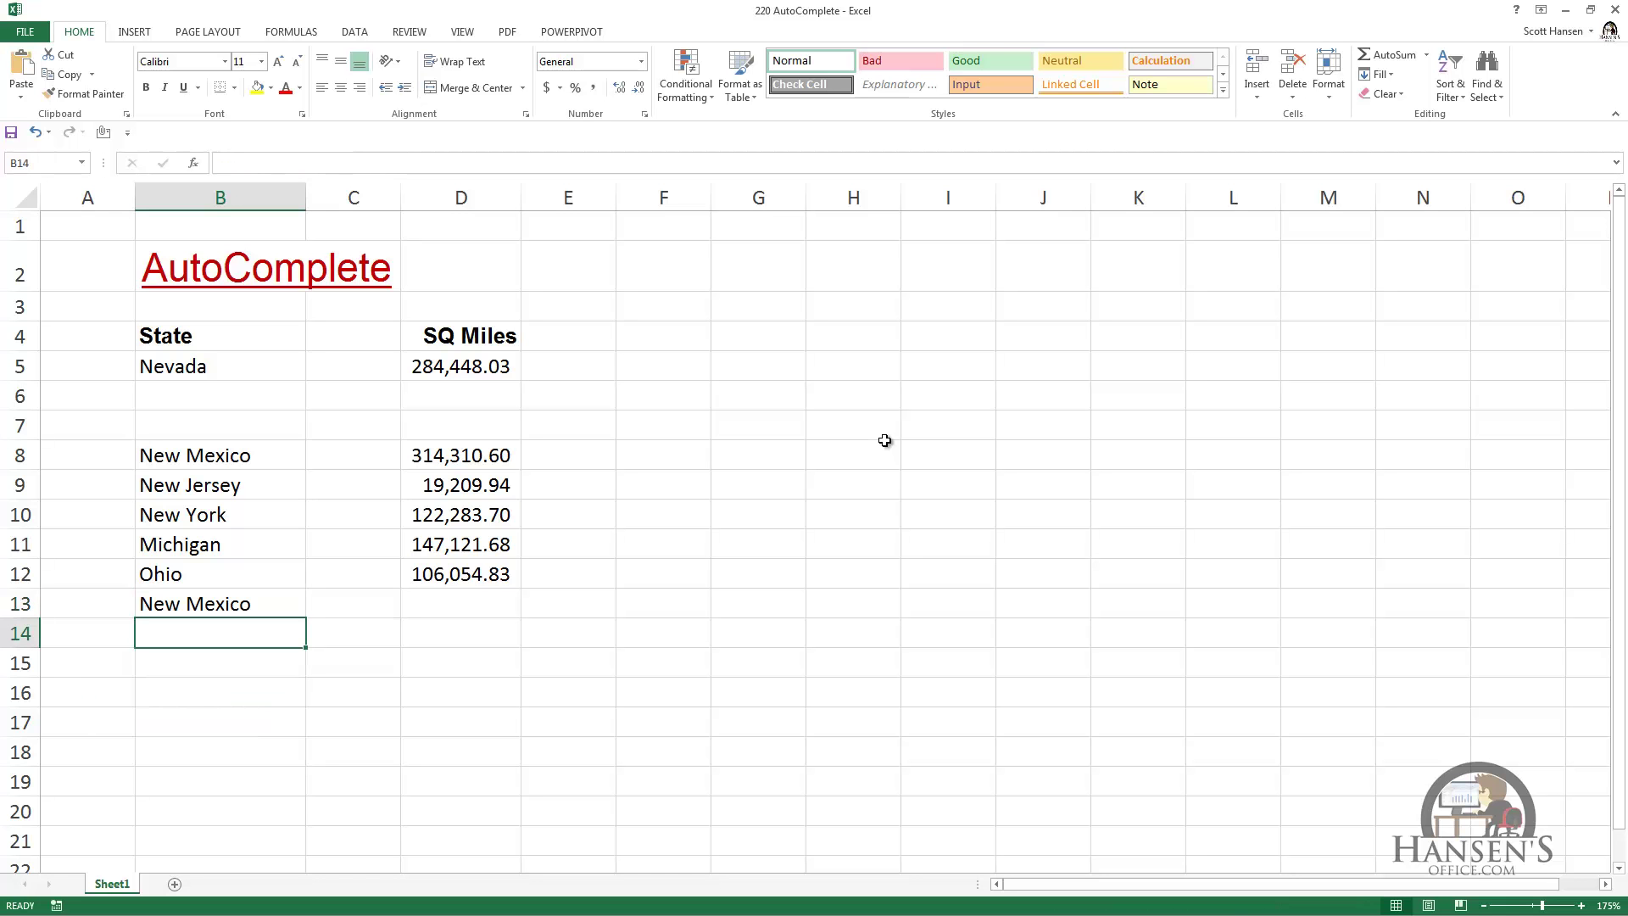
key("alt+Down")
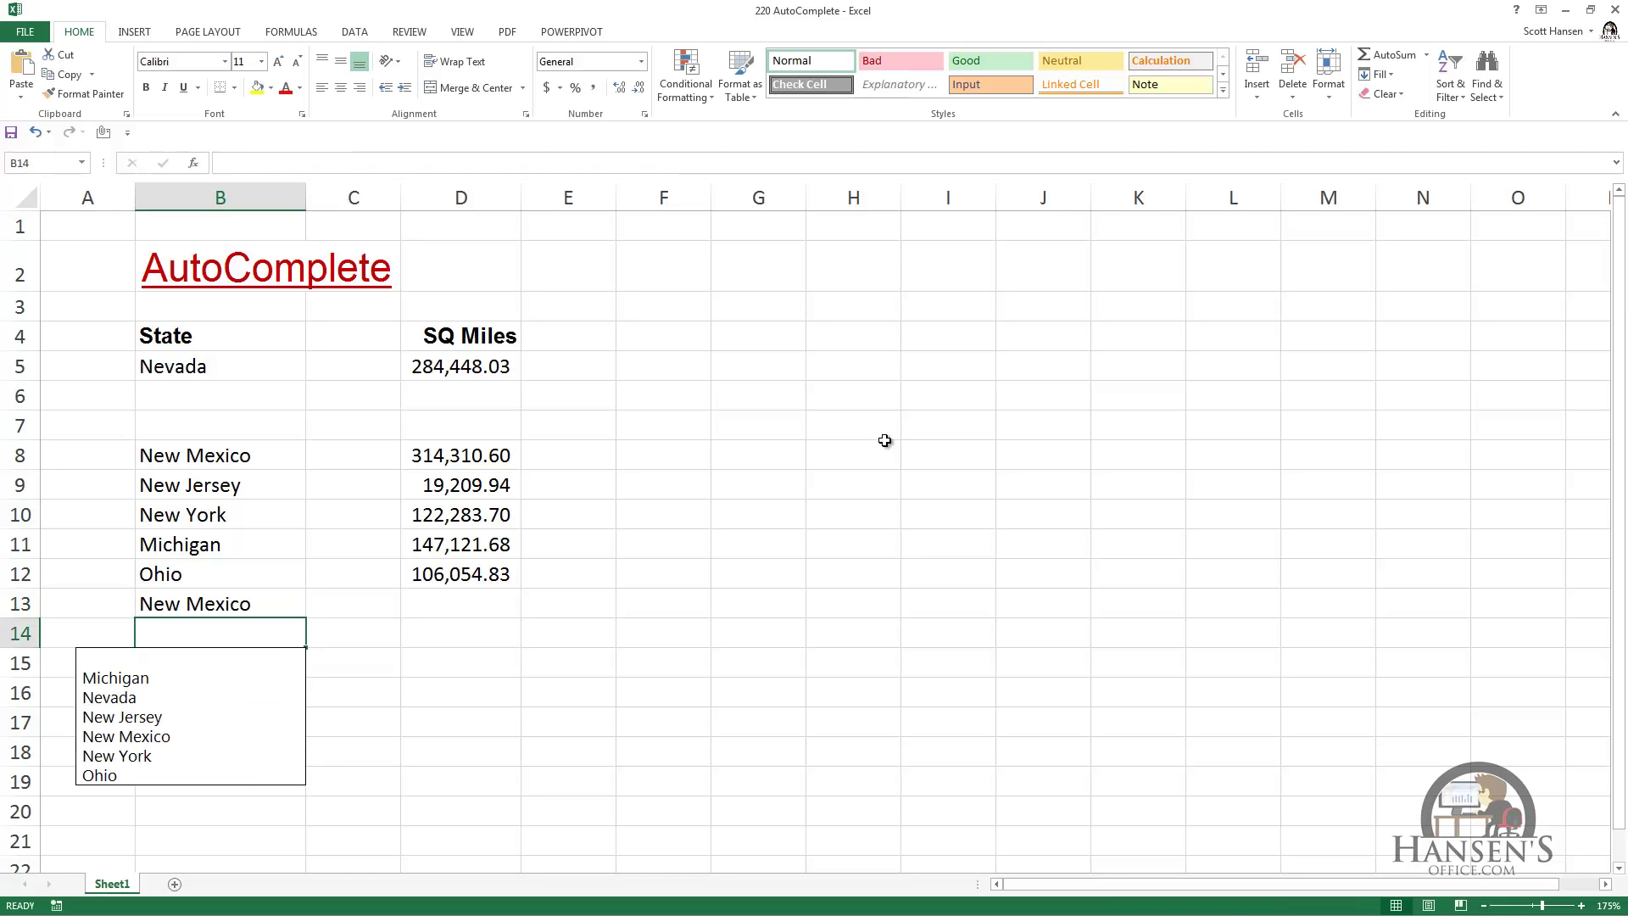
left_click(157, 756)
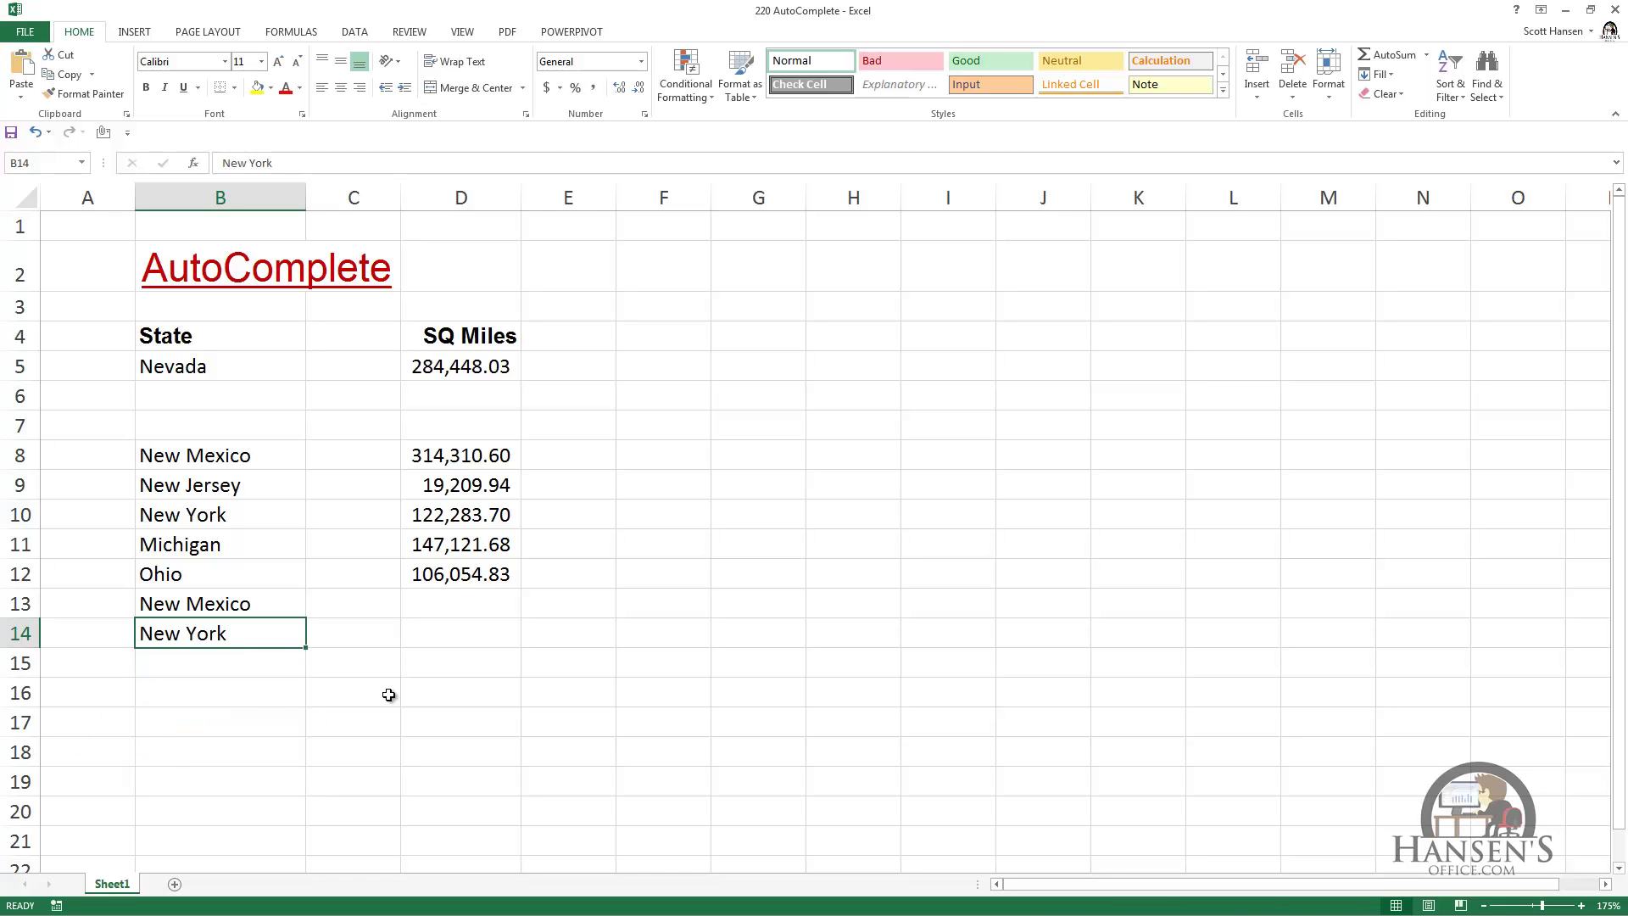